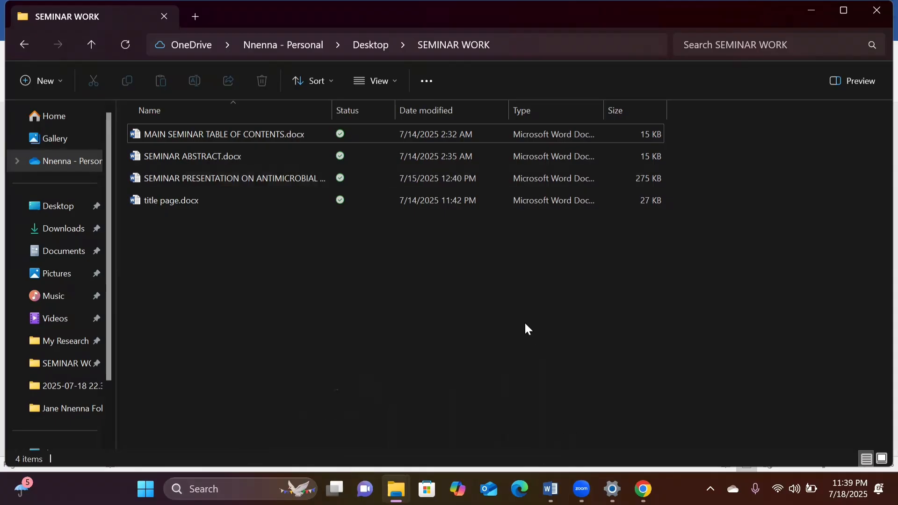
Switch to the open seminar presentation document in Word and look over its title page and the start of the abstract.
mouse_move(551, 489)
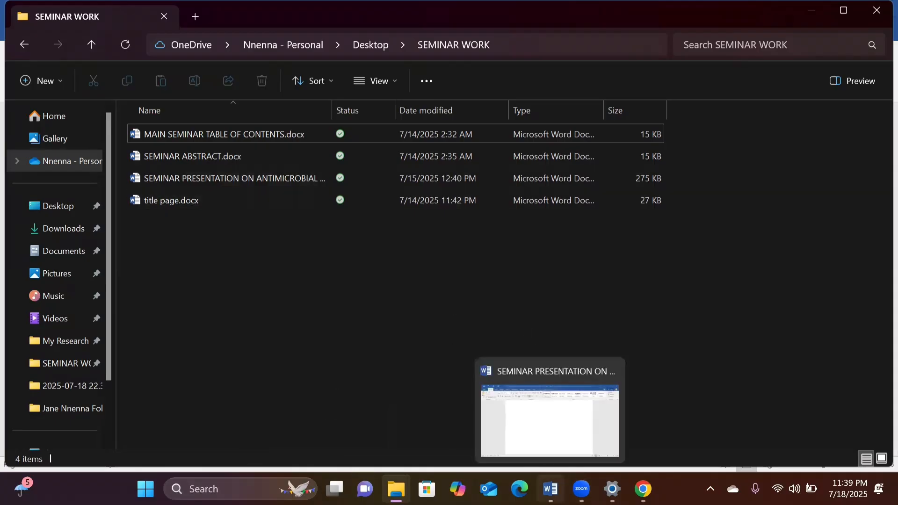
click(547, 425)
scroll(487, 249, up, 4)
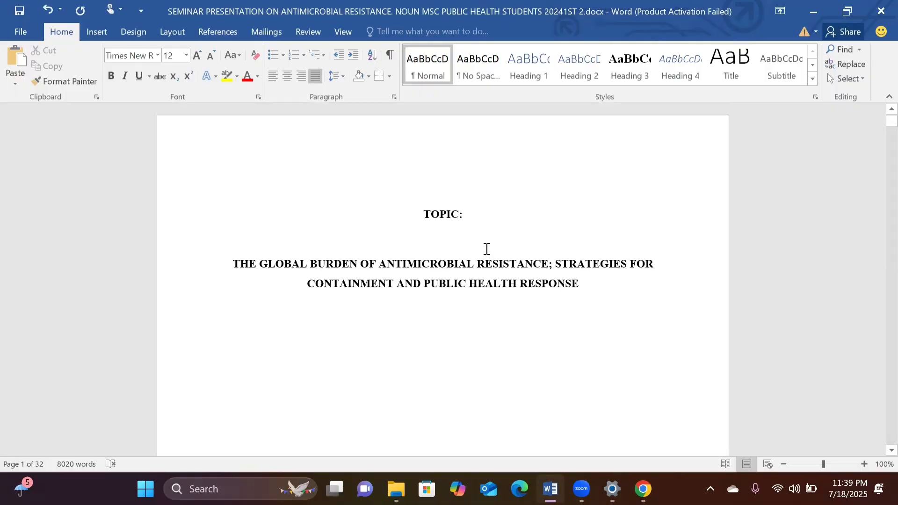
click(427, 212)
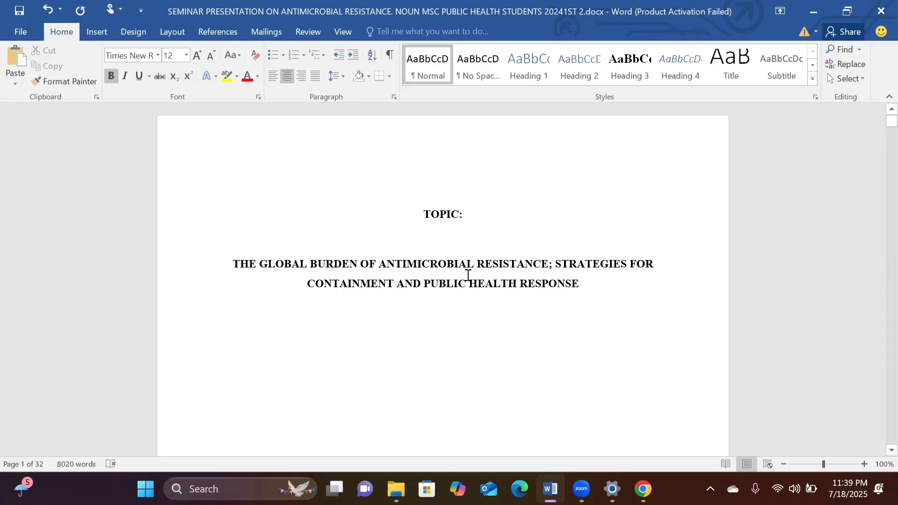
scroll(469, 276, down, 1)
scroll(468, 275, down, 5)
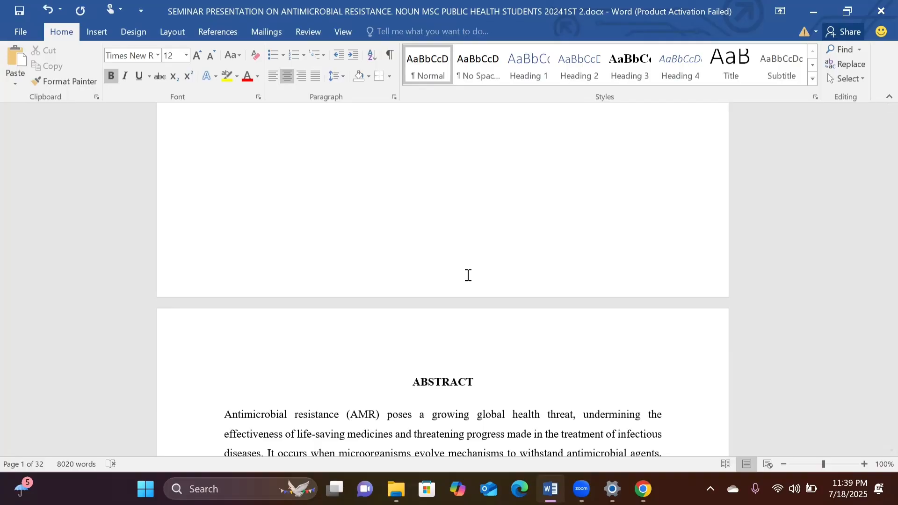
scroll(468, 275, up, 6)
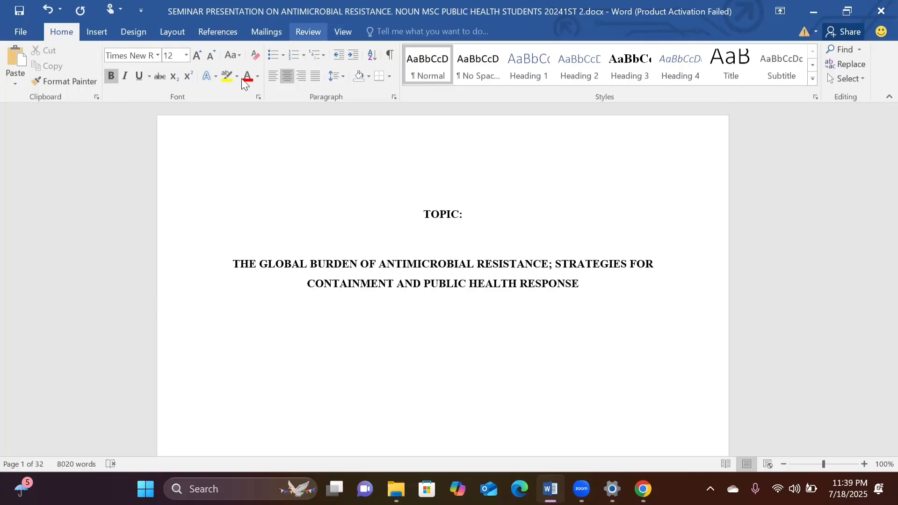
Show the paragraph marks and hidden formatting symbols, and inspect the title page and abstract for empty paragraphs and page breaks.
click(387, 56)
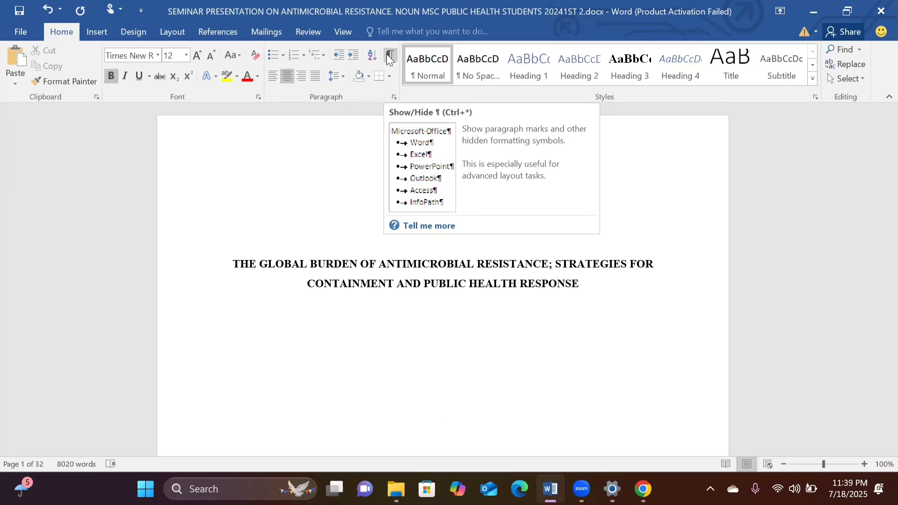
click(386, 56)
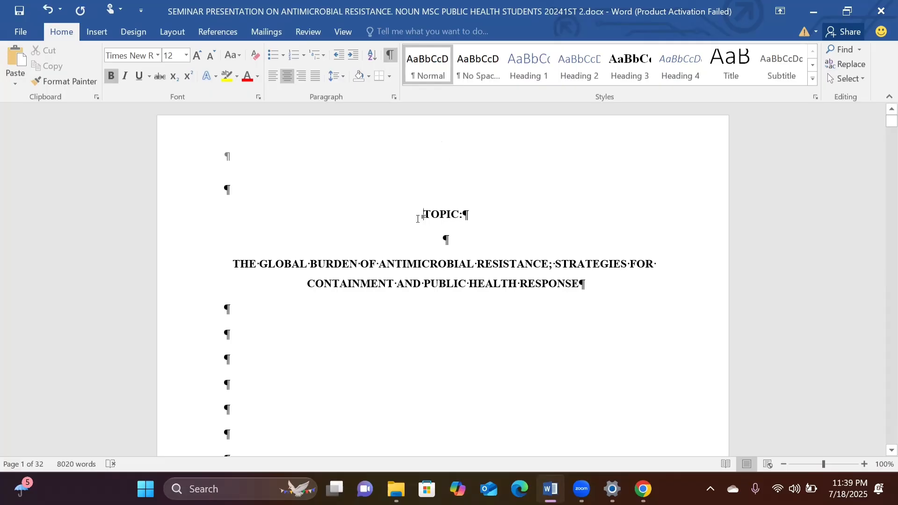
scroll(417, 223, down, 2)
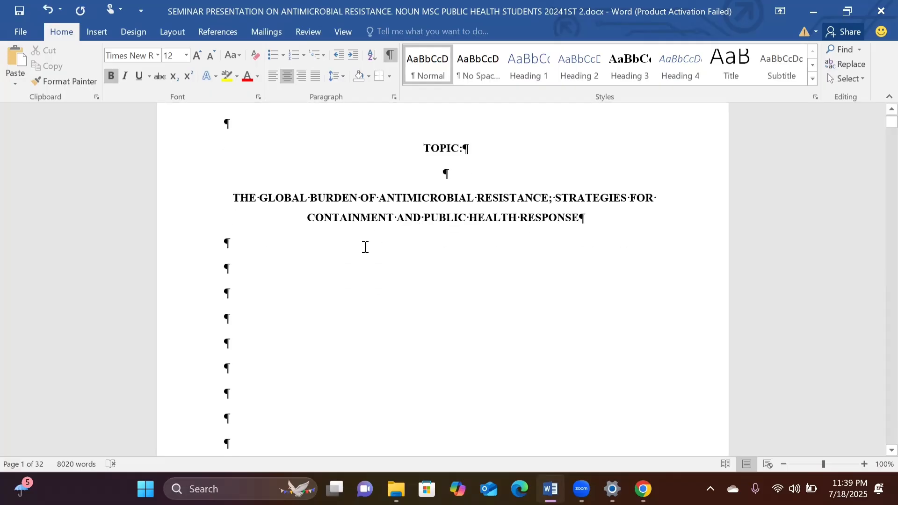
scroll(365, 247, down, 5)
scroll(365, 247, down, 7)
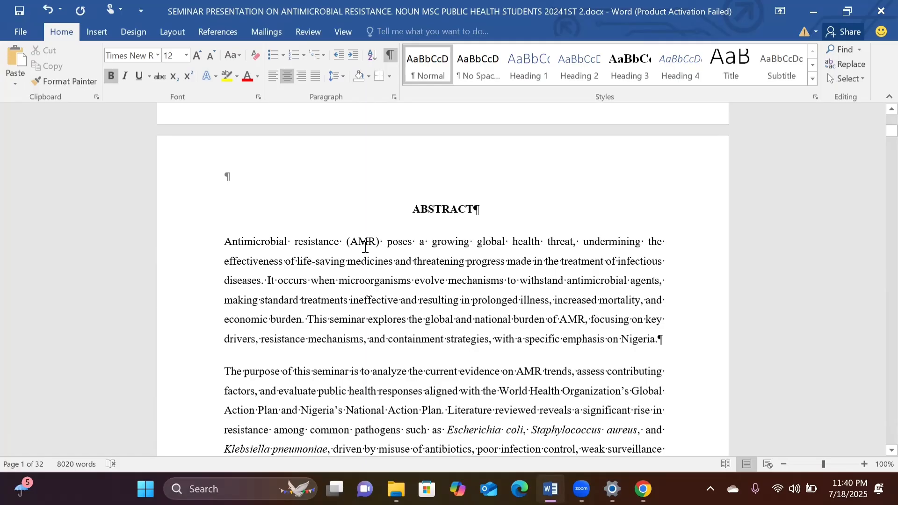
scroll(365, 247, down, 3)
scroll(365, 247, up, 8)
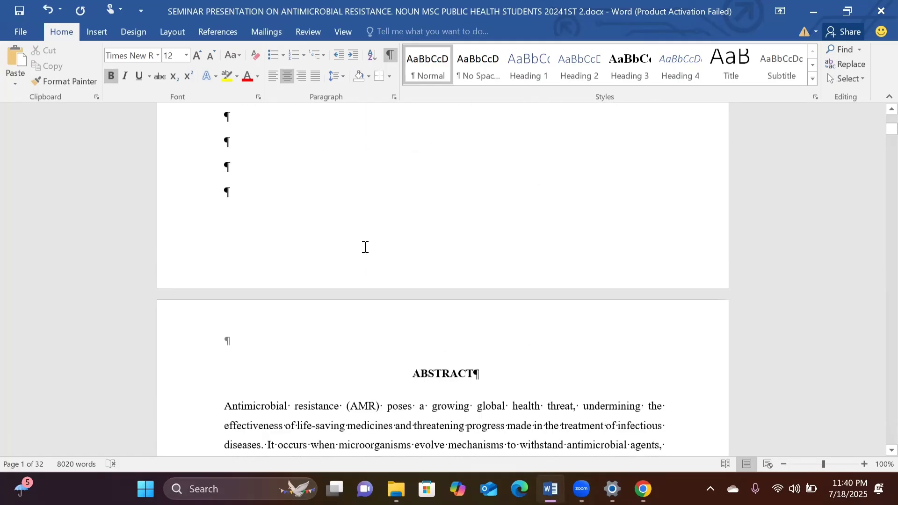
scroll(411, 301, up, 3)
scroll(442, 199, down, 4)
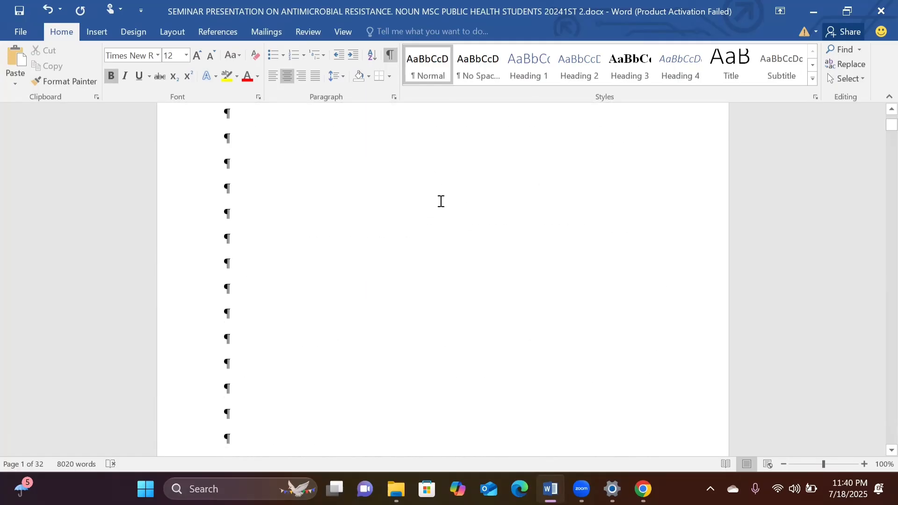
scroll(256, 321, down, 5)
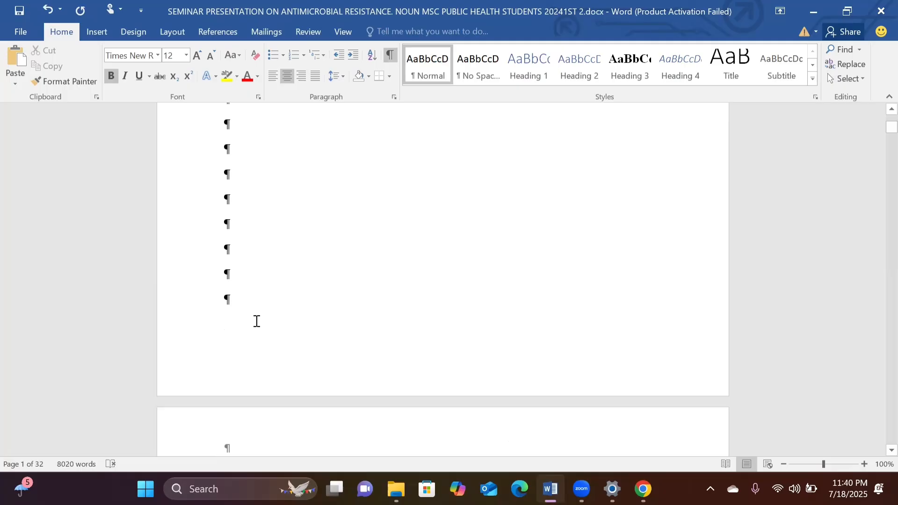
Examine the formatting symbols from the table of contents to the start of Chapter One, and hide the symbols again.
scroll(437, 286, down, 15)
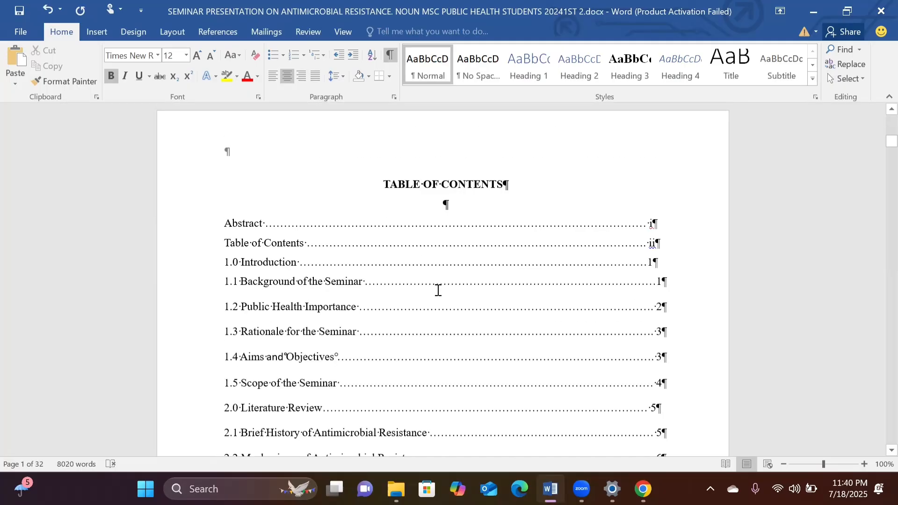
scroll(466, 168, up, 4)
scroll(467, 169, down, 12)
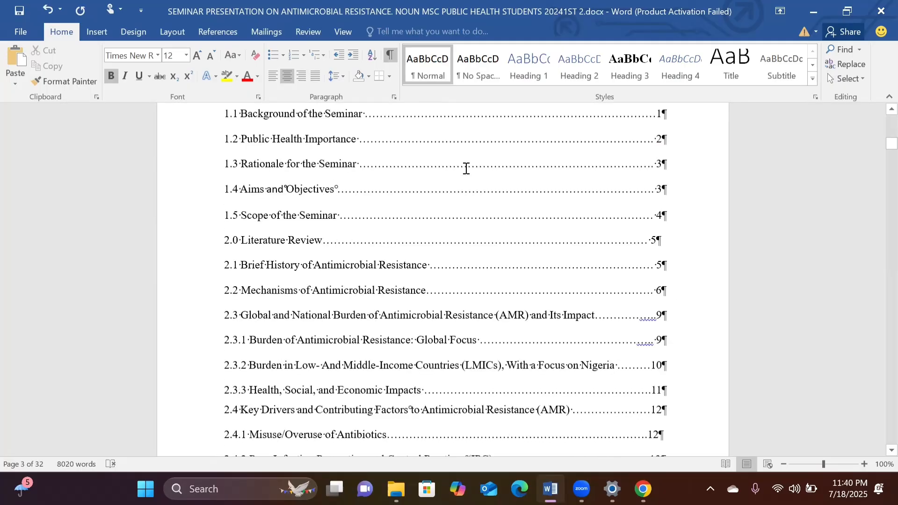
scroll(467, 169, up, 8)
scroll(466, 168, down, 9)
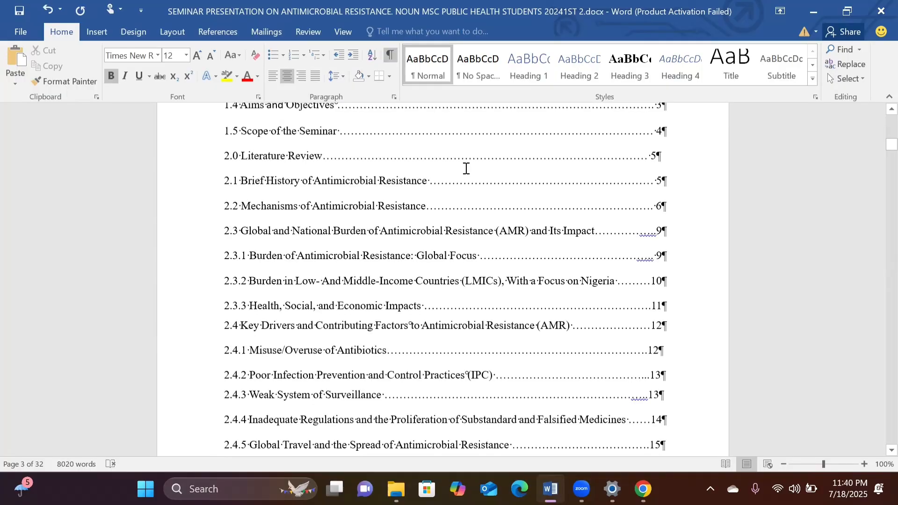
scroll(466, 169, down, 12)
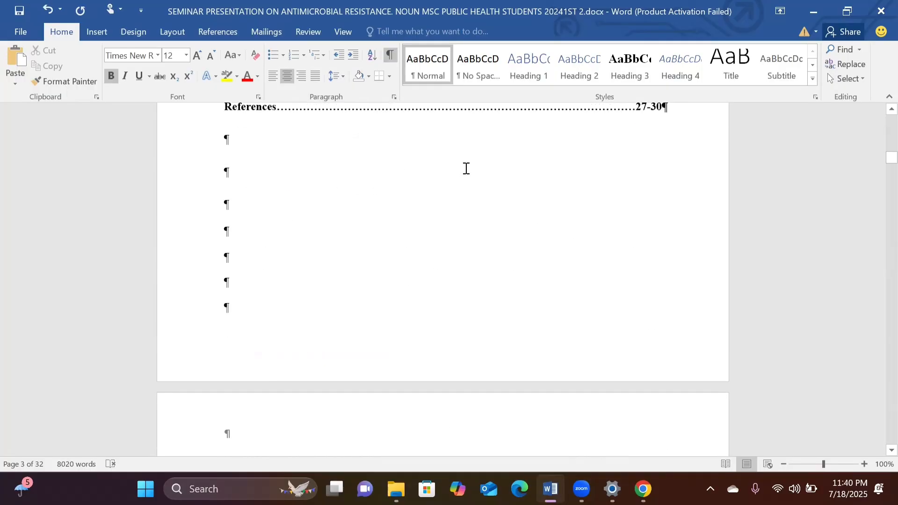
scroll(467, 168, down, 5)
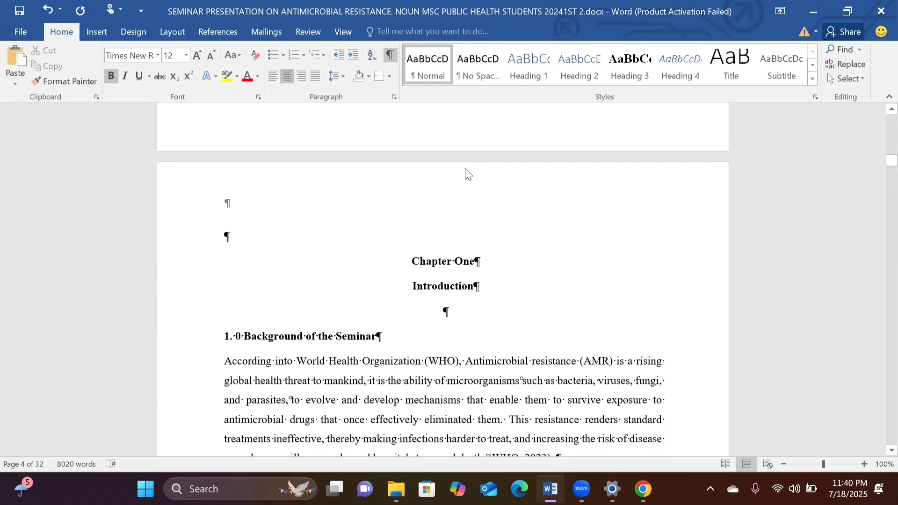
scroll(466, 174, up, 20)
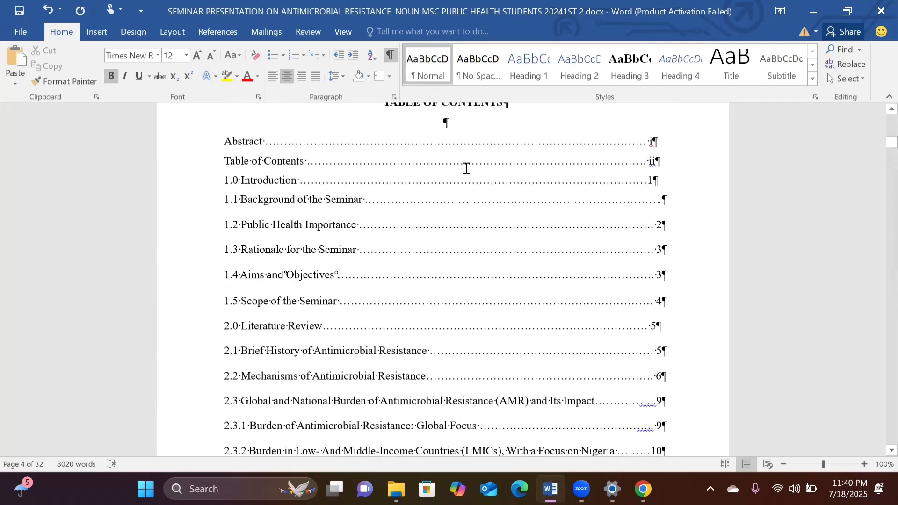
click(391, 55)
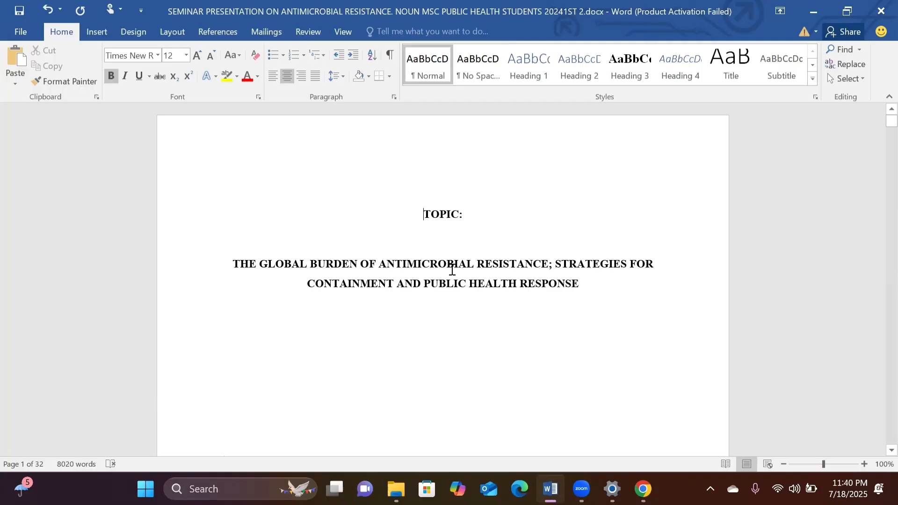
Review the order of the title page, abstract and table of contents, including the page numbers listed for the preliminary pages.
scroll(452, 270, down, 20)
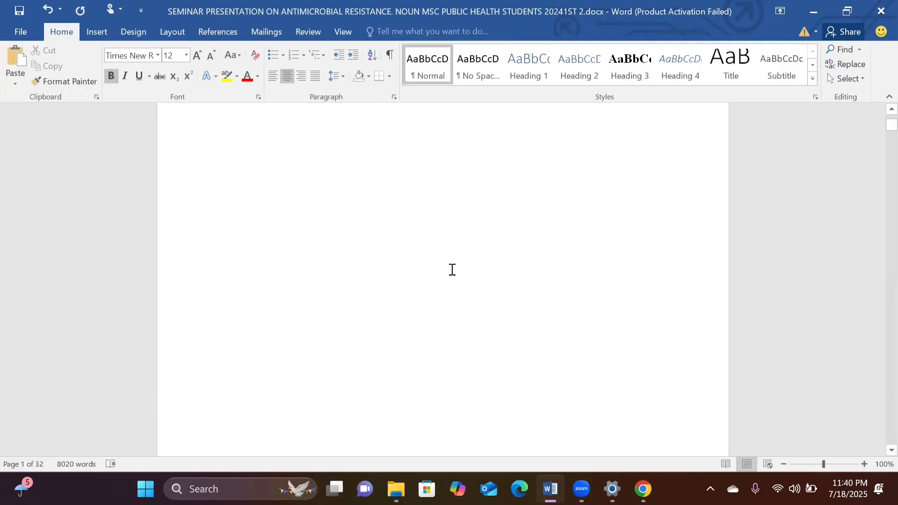
scroll(452, 270, down, 10)
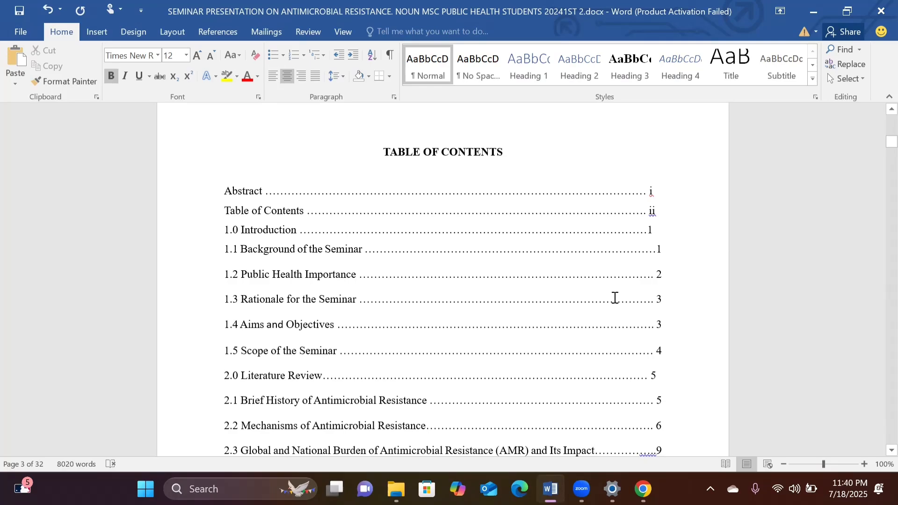
scroll(537, 193, up, 10)
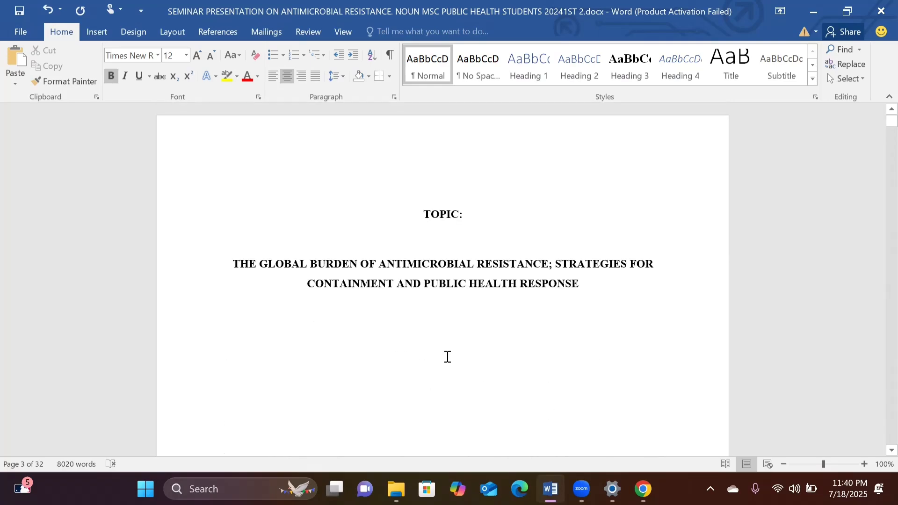
scroll(447, 357, up, 10)
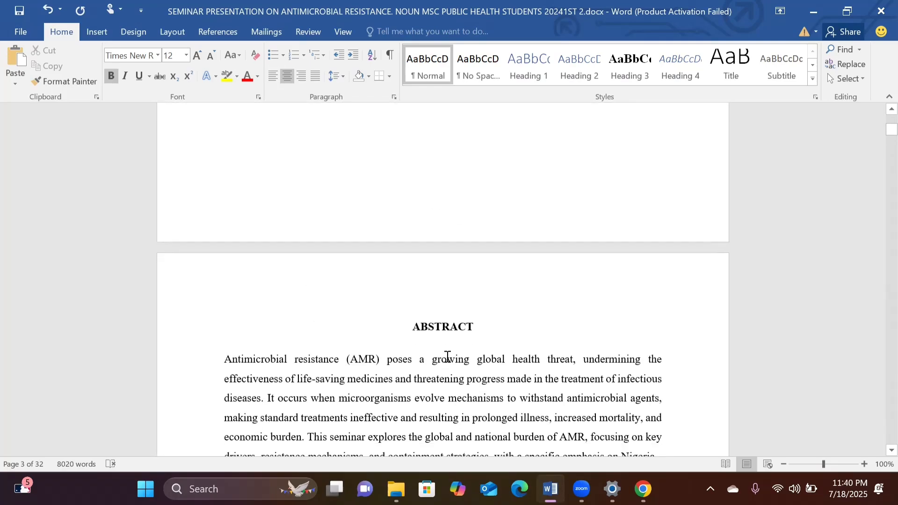
scroll(475, 241, up, 6)
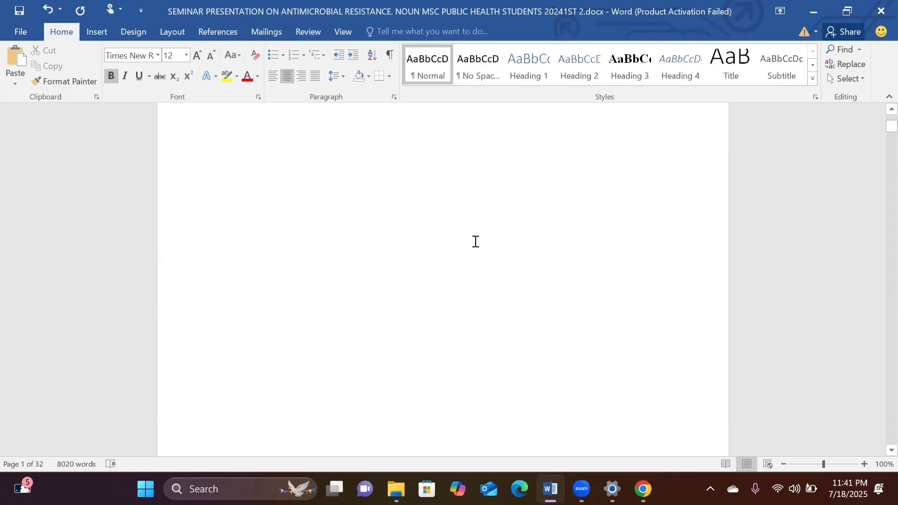
scroll(456, 240, up, 3)
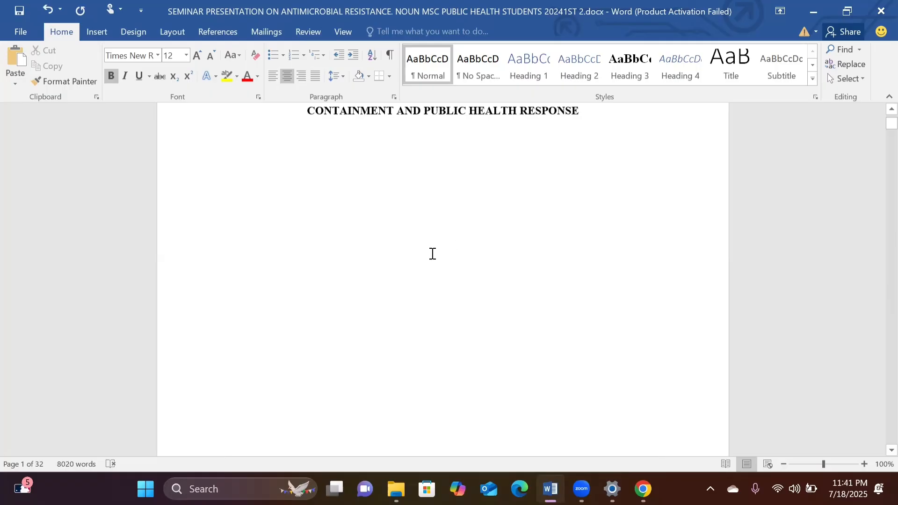
scroll(431, 253, up, 4)
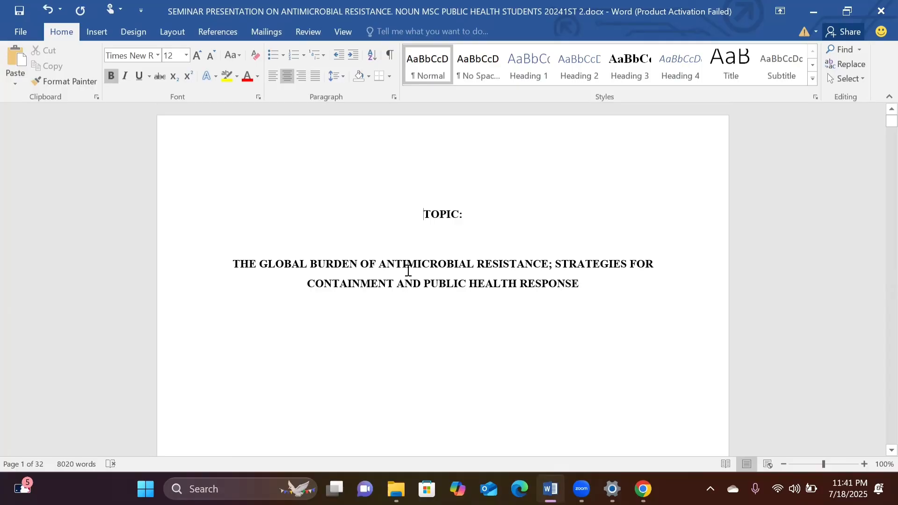
scroll(429, 303, down, 6)
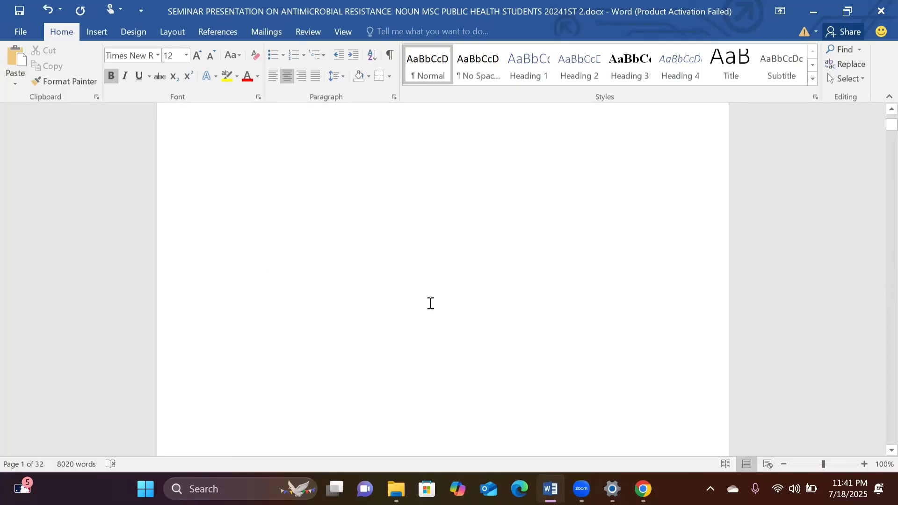
scroll(430, 303, down, 5)
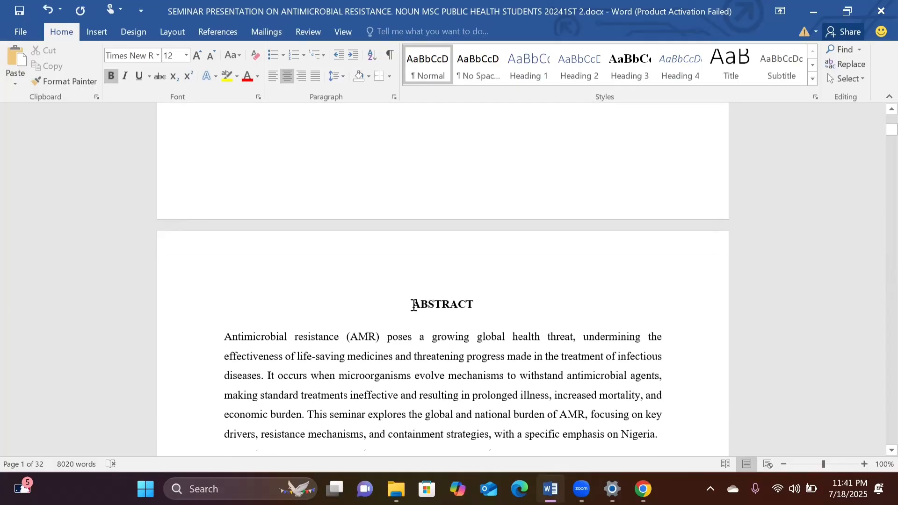
scroll(451, 162, up, 10)
scroll(451, 163, down, 3)
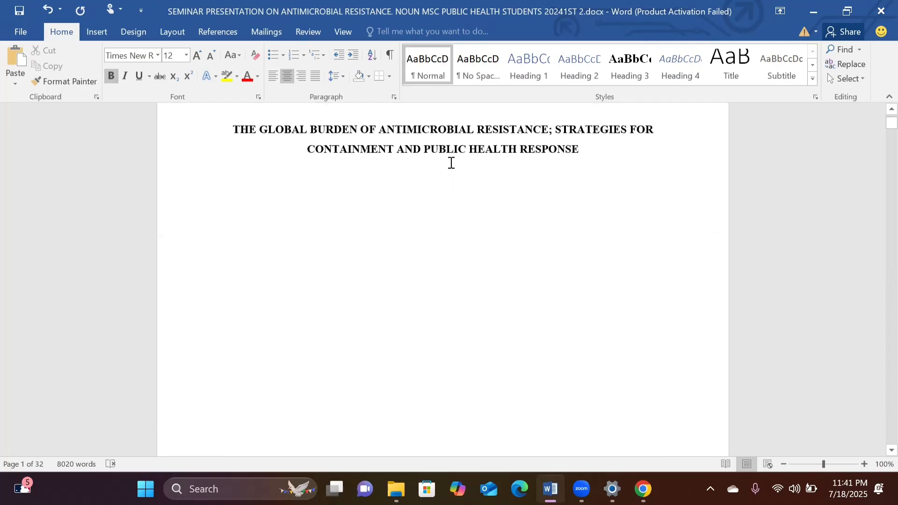
scroll(452, 163, down, 20)
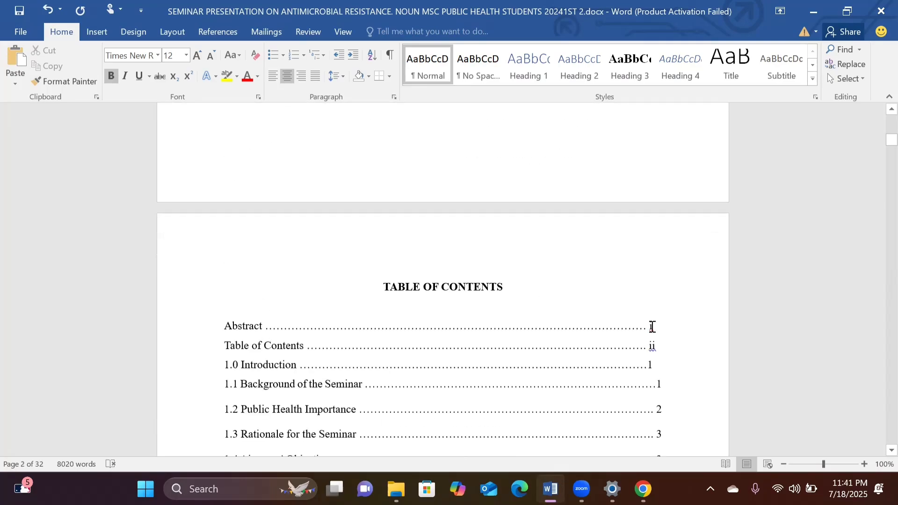
scroll(461, 198, up, 10)
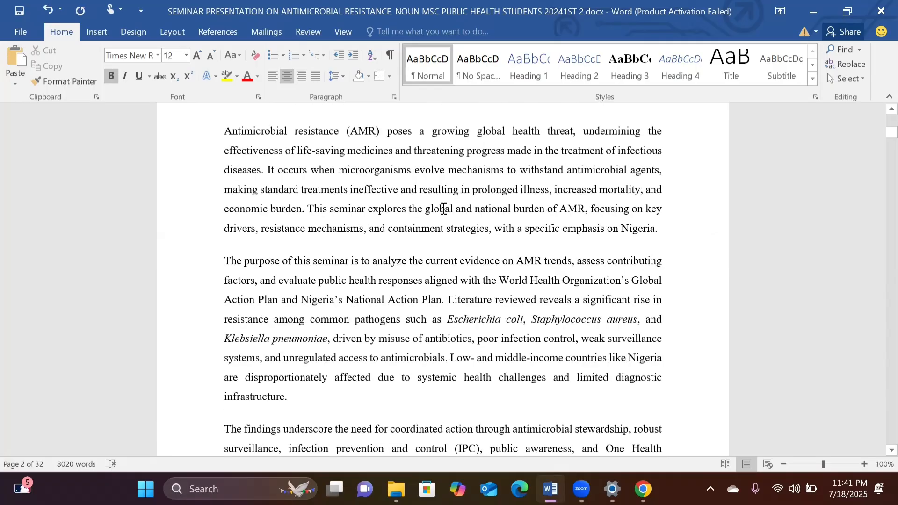
scroll(444, 208, up, 6)
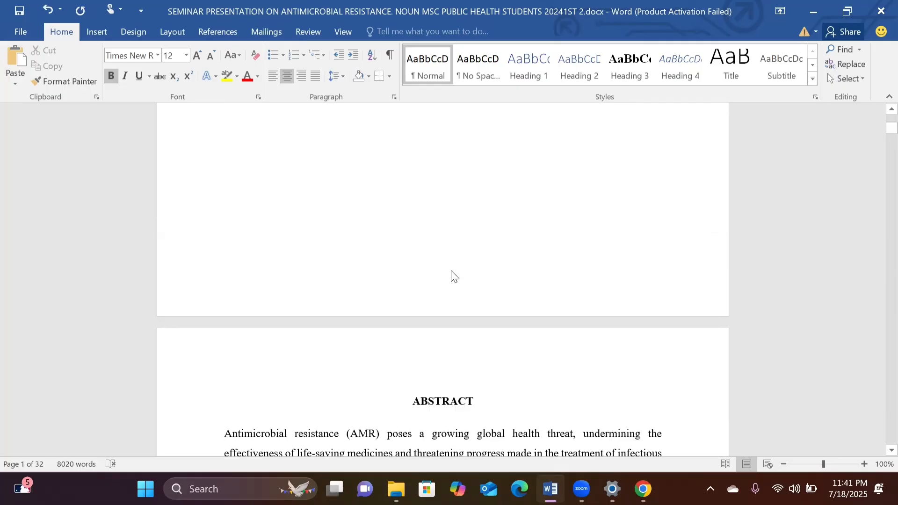
Place the cursor before the ABSTRACT heading and review the available page and section break types without inserting one.
scroll(452, 273, down, 4)
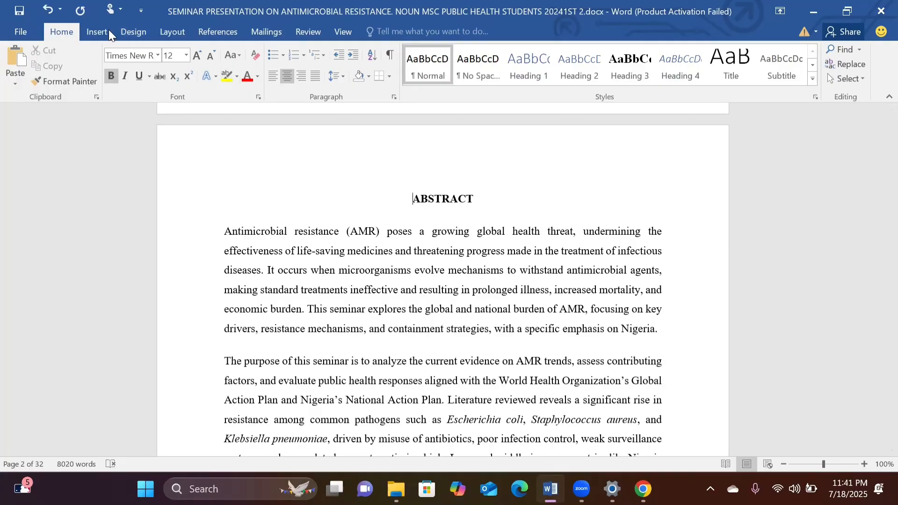
click(170, 32)
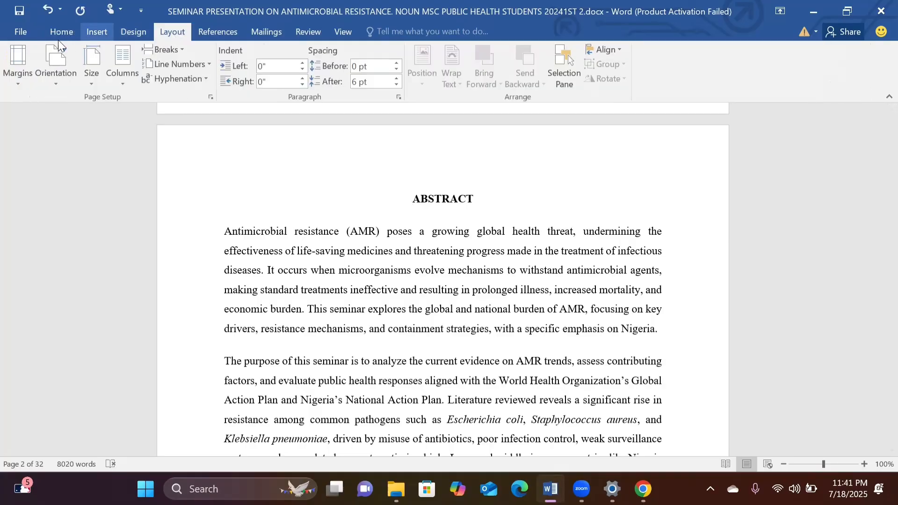
click(185, 49)
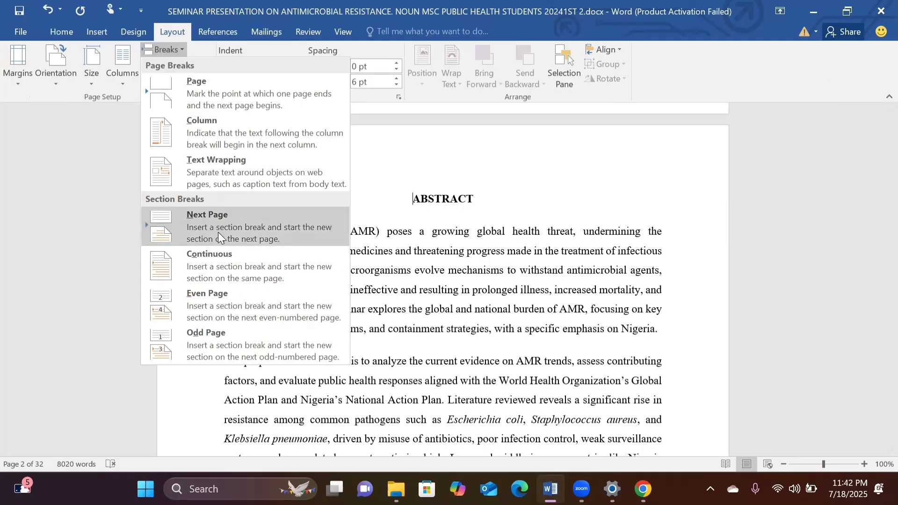
key(Escape)
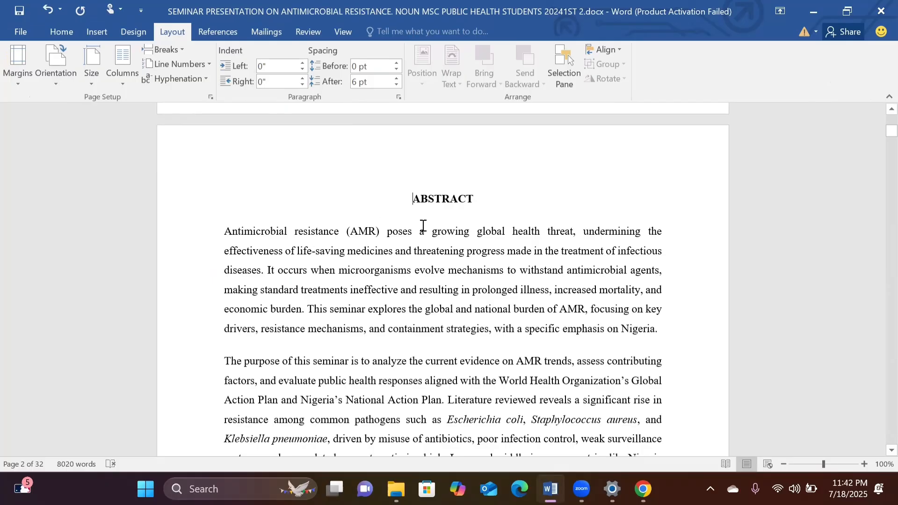
Insert a Next Page section break directly before the Chapter One heading, after the table of contents.
scroll(423, 225, up, 3)
scroll(423, 225, down, 2)
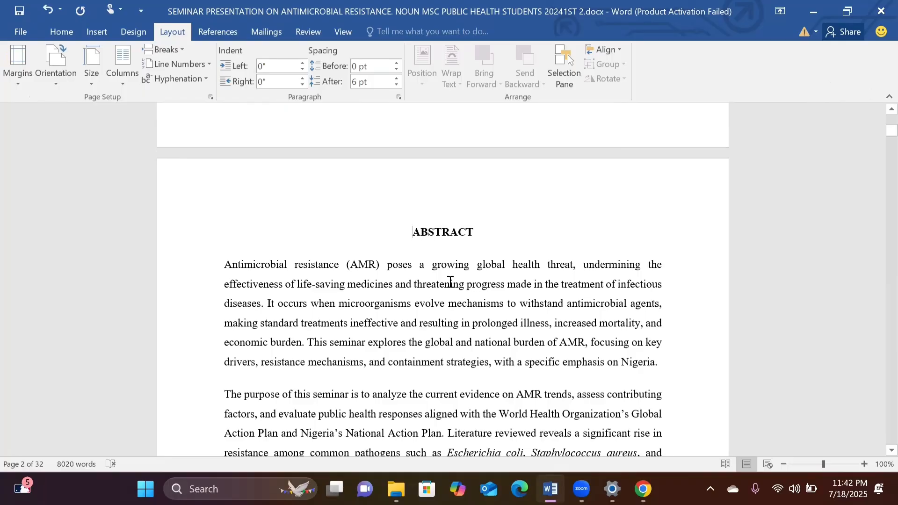
scroll(429, 259, down, 15)
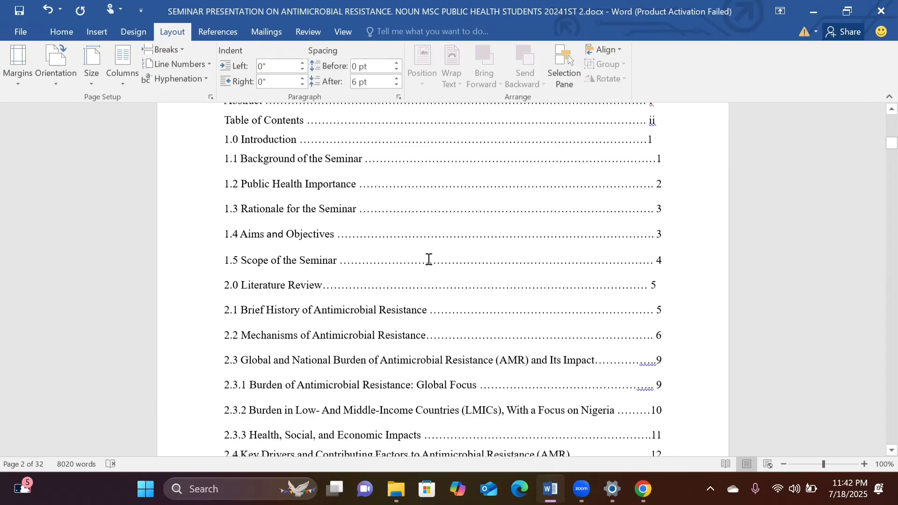
scroll(428, 259, up, 8)
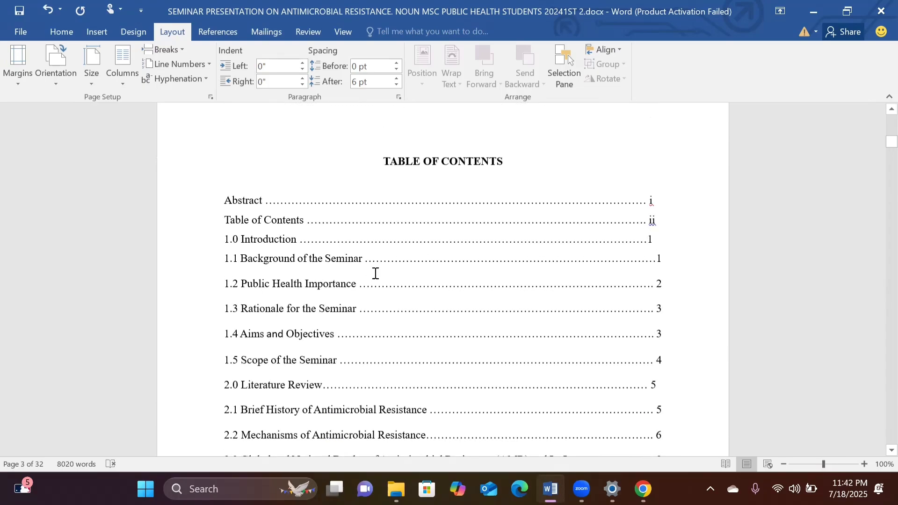
scroll(375, 273, down, 15)
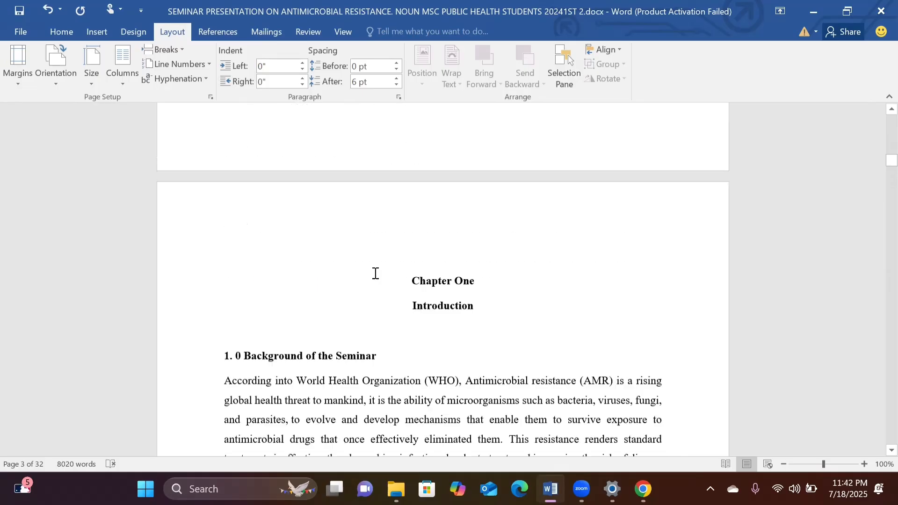
scroll(375, 273, down, 7)
scroll(375, 276, up, 8)
scroll(375, 279, down, 1)
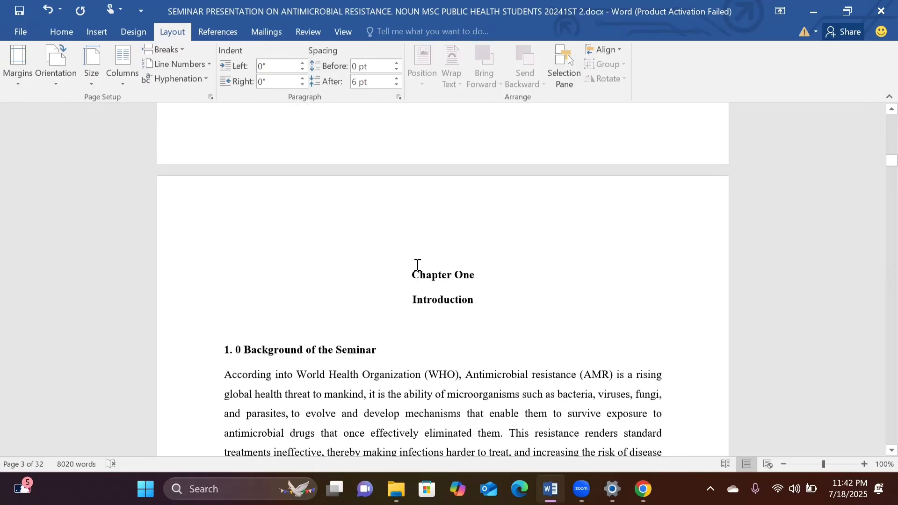
click(182, 49)
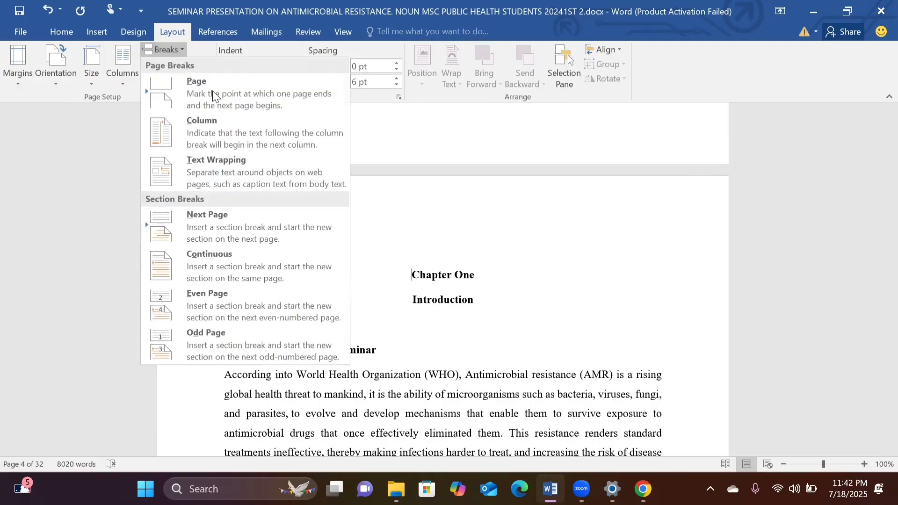
click(223, 227)
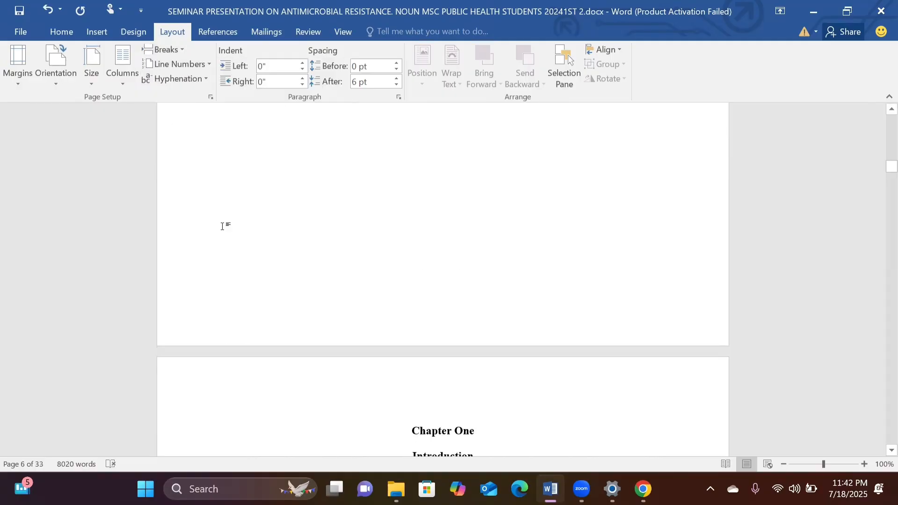
Examine the pages between the end of the table of contents and the Chapter One heading.
scroll(437, 303, up, 10)
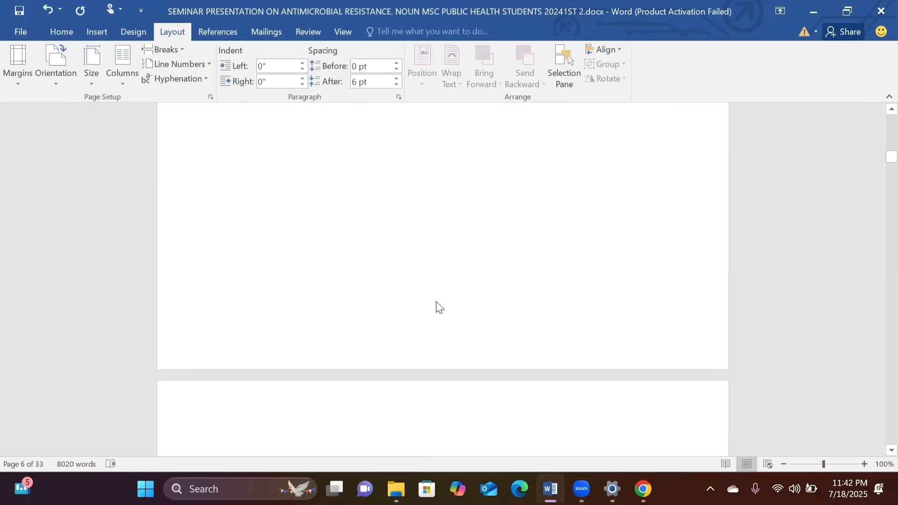
scroll(436, 303, down, 2)
scroll(436, 303, down, 3)
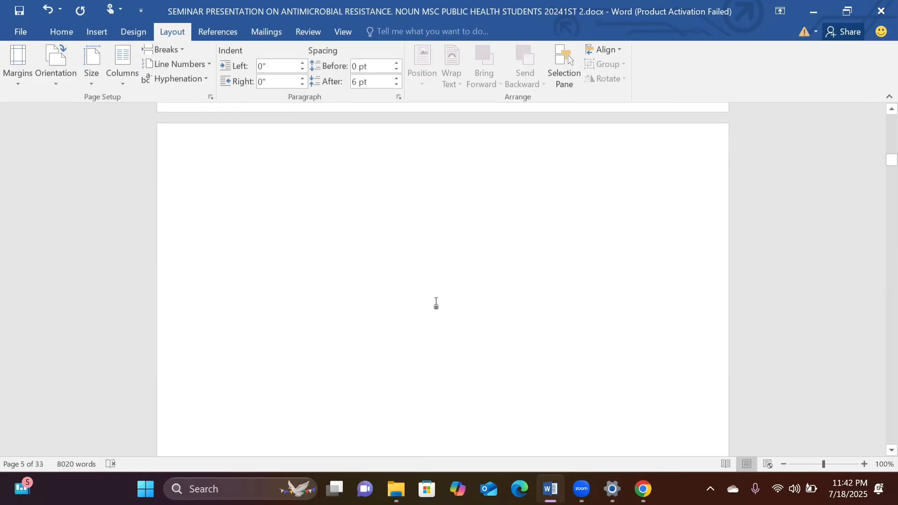
scroll(518, 272, up, 5)
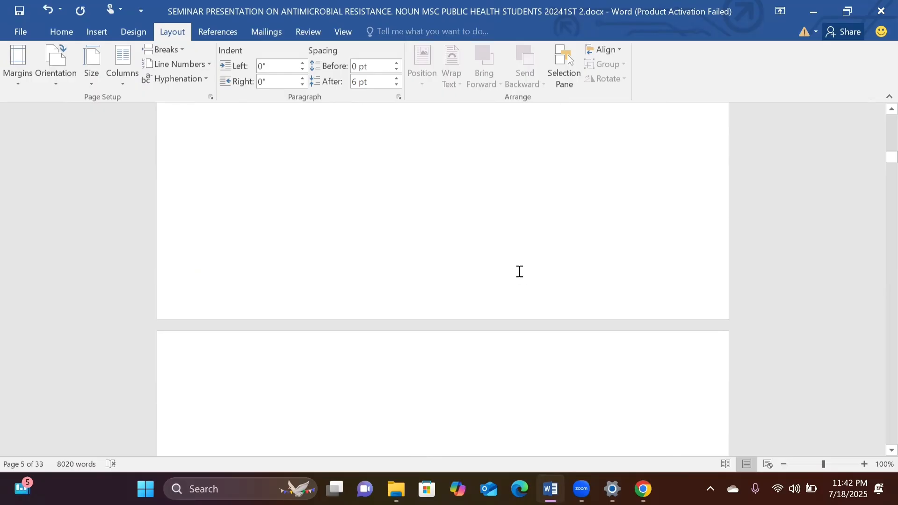
scroll(518, 272, down, 5)
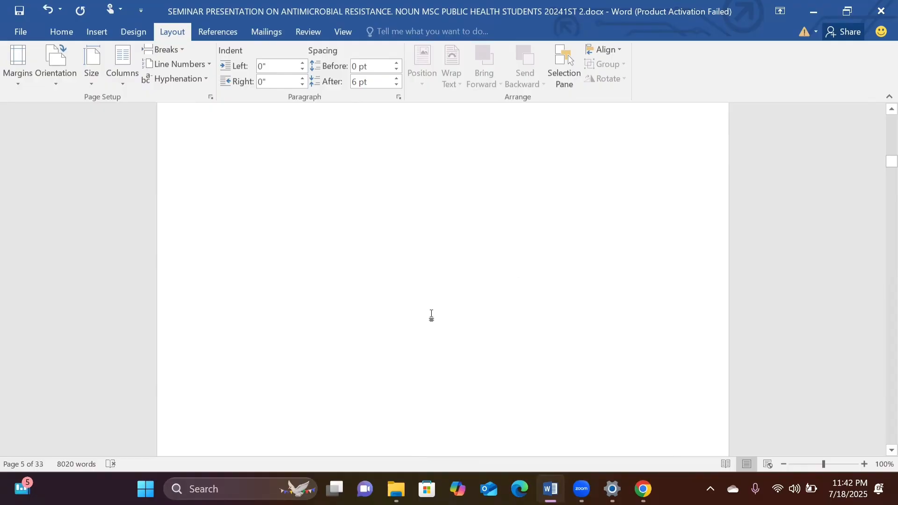
scroll(431, 316, down, 3)
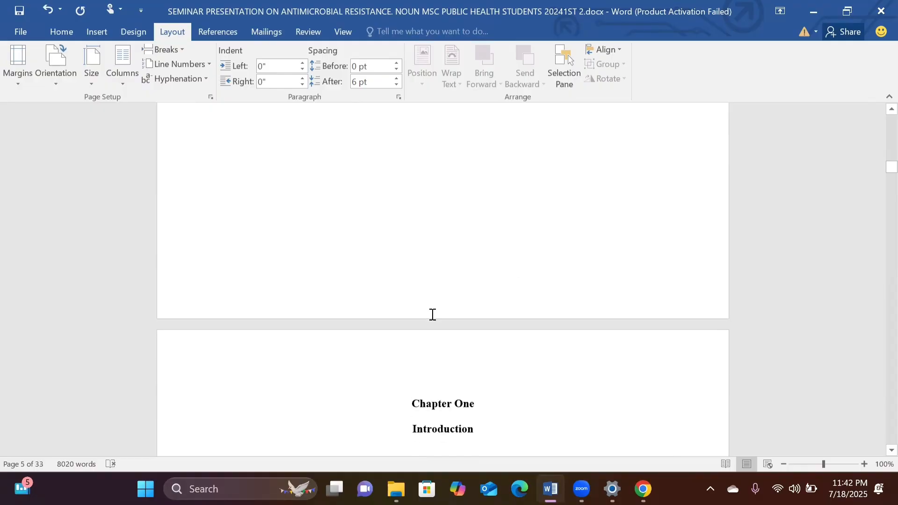
scroll(431, 316, up, 10)
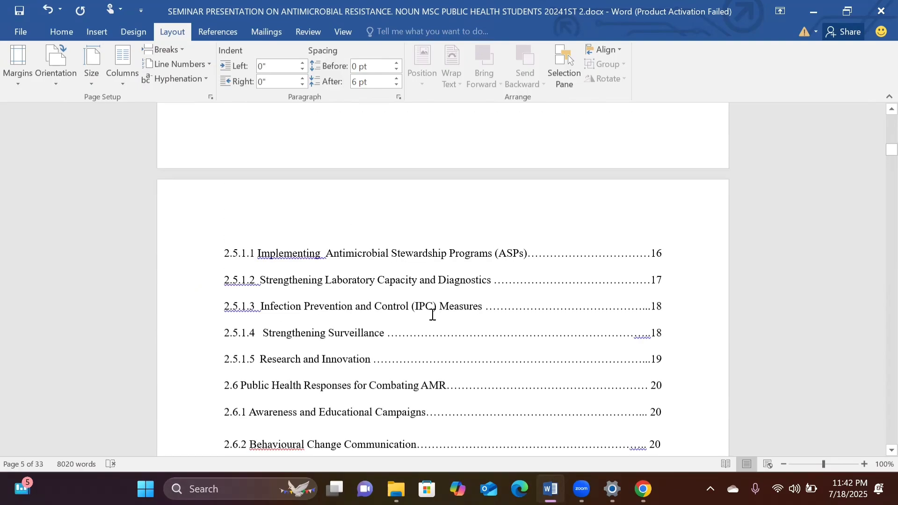
scroll(432, 314, up, 5)
Return to the start of the document, show the formatting symbols, and inspect the section break between the title page and the abstract.
key(ctrl+Home)
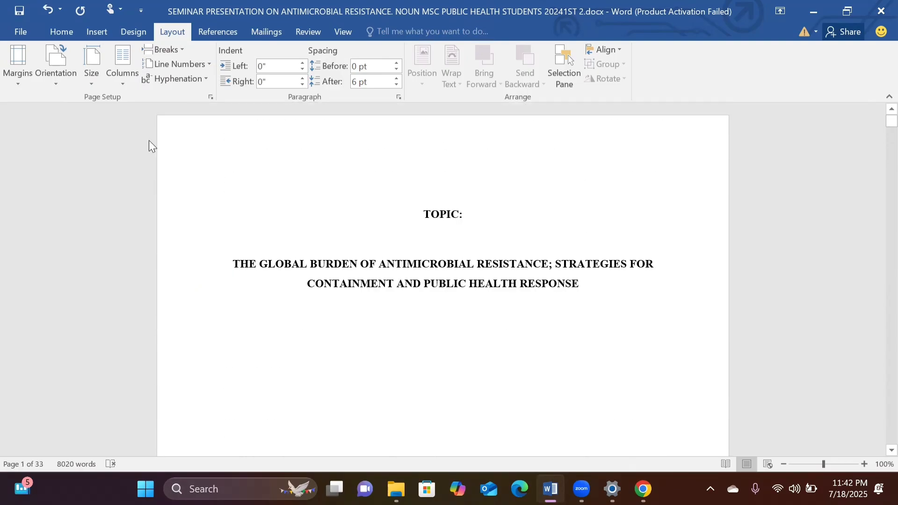
click(69, 32)
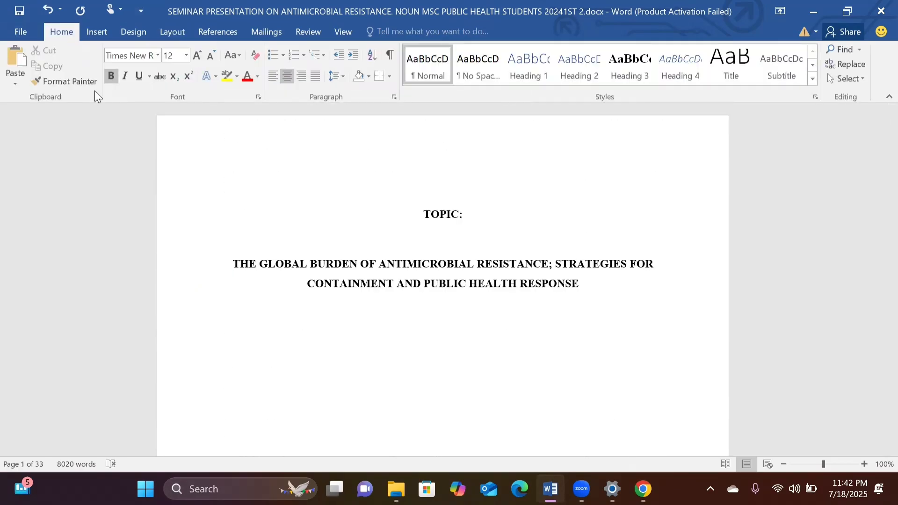
scroll(341, 249, down, 2)
scroll(347, 234, up, 2)
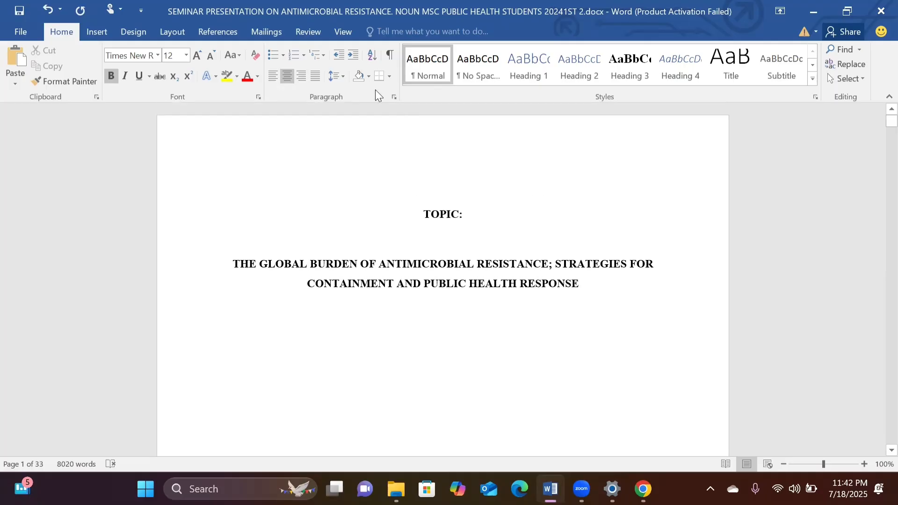
click(391, 56)
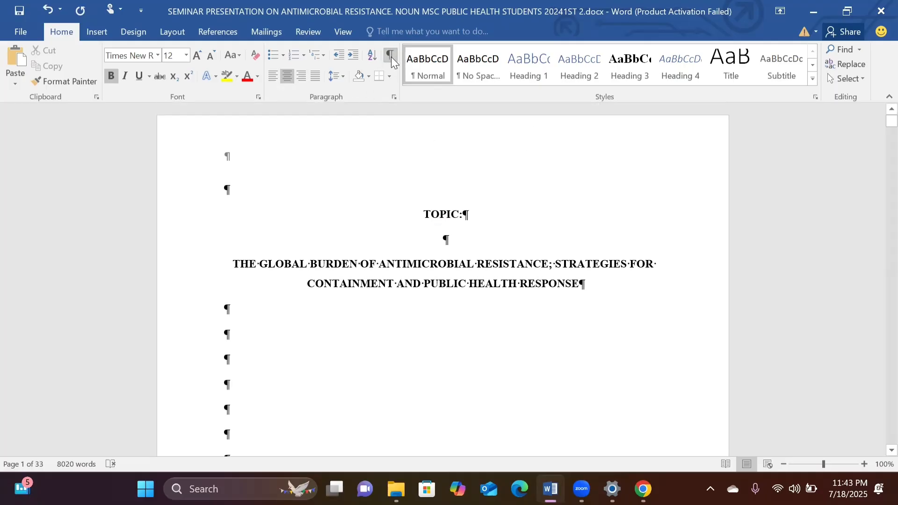
scroll(481, 298, down, 6)
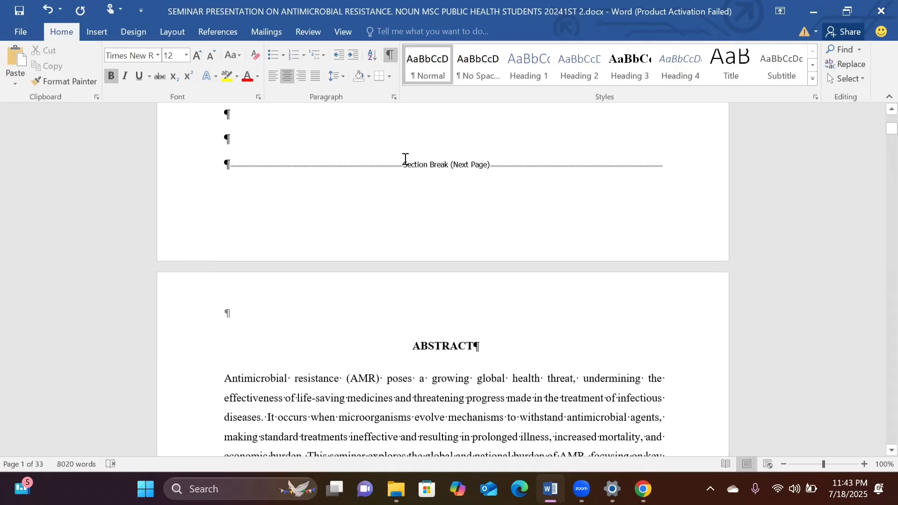
scroll(407, 274, up, 2)
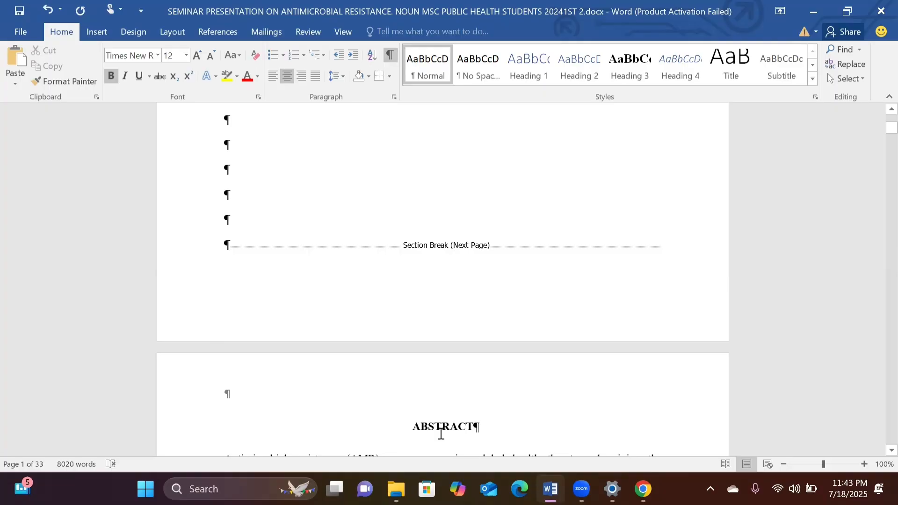
scroll(441, 434, down, 3)
scroll(440, 434, up, 2)
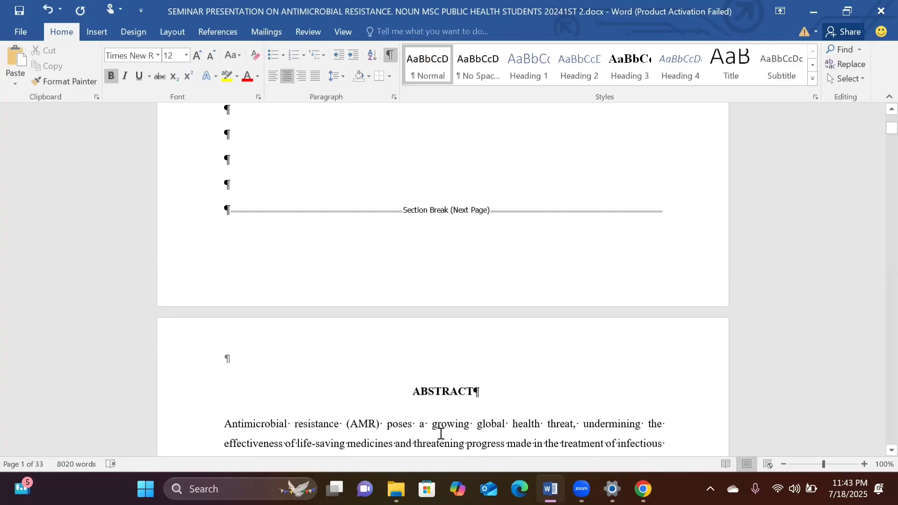
Inspect the section break between the table of contents and Chapter One, and hide the formatting symbols.
scroll(441, 434, down, 20)
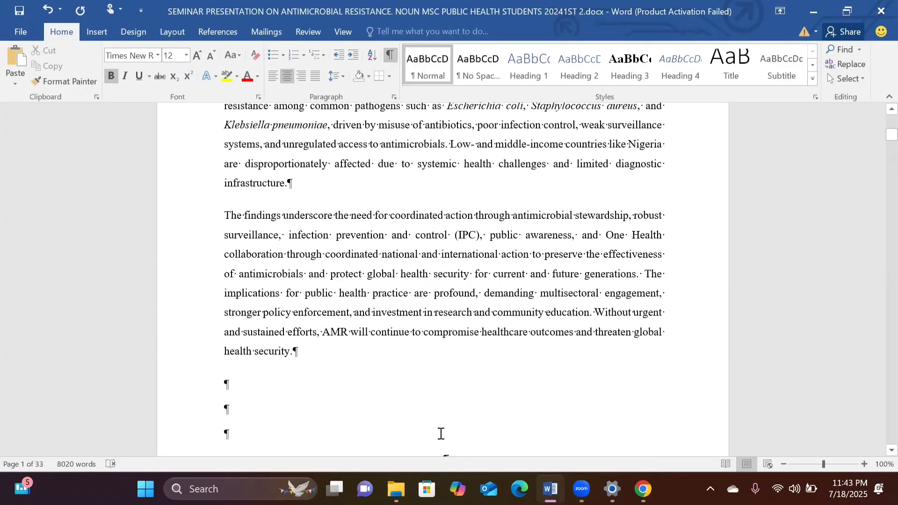
scroll(440, 434, down, 20)
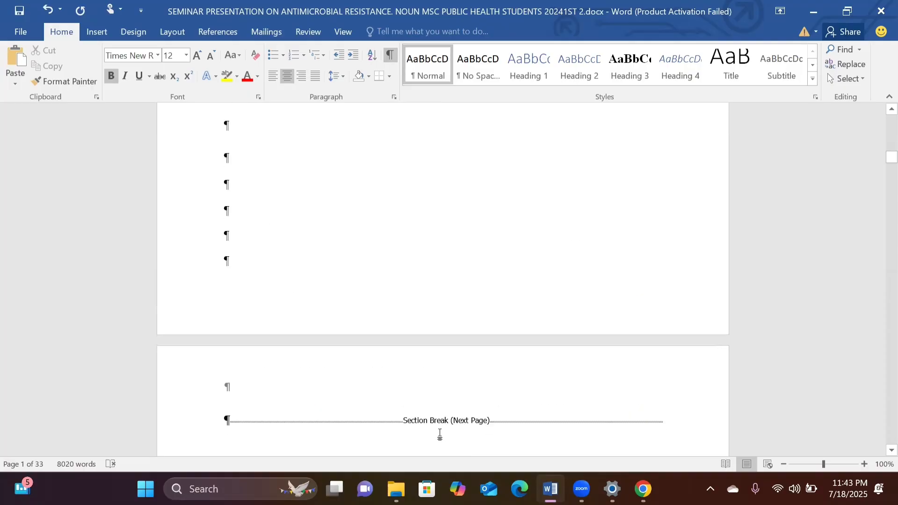
scroll(426, 267, up, 10)
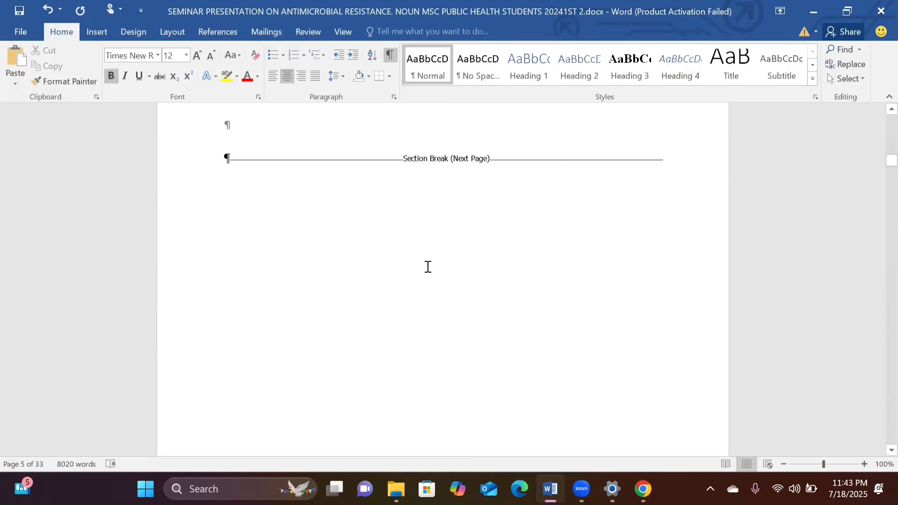
scroll(428, 267, up, 5)
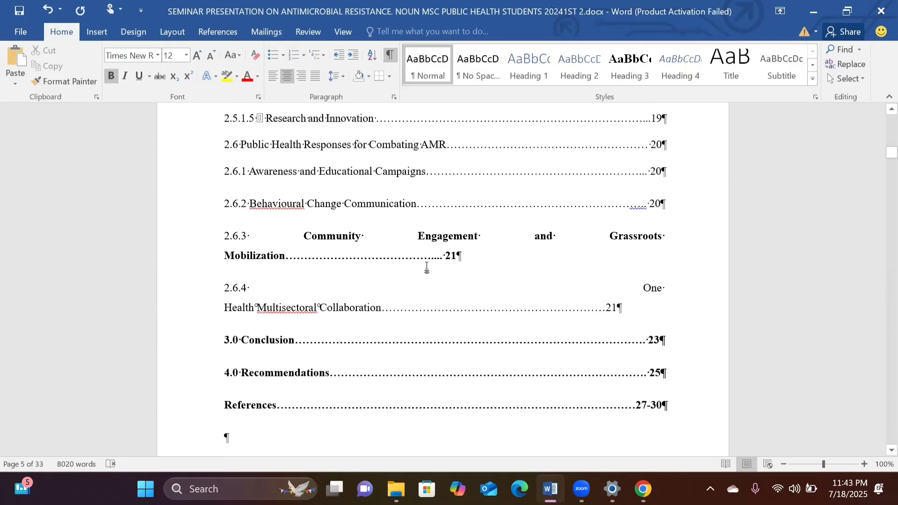
scroll(427, 266, down, 10)
scroll(428, 267, down, 4)
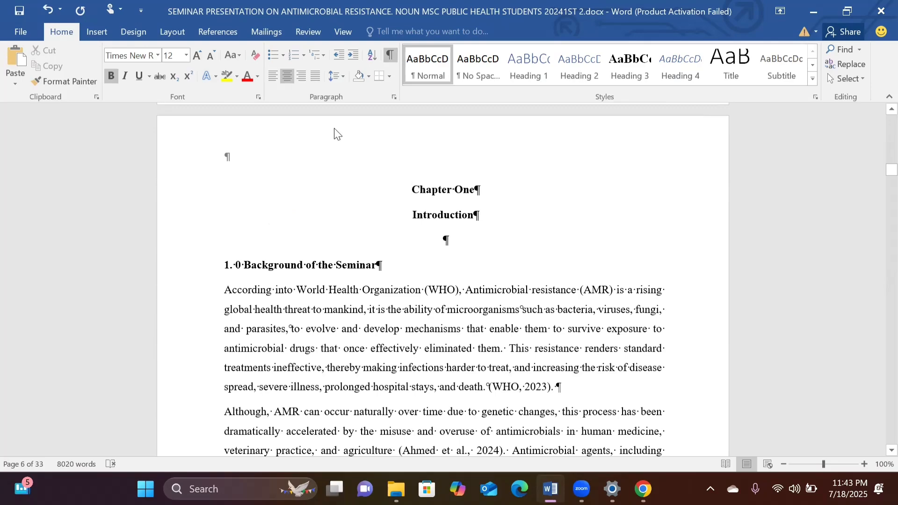
click(390, 56)
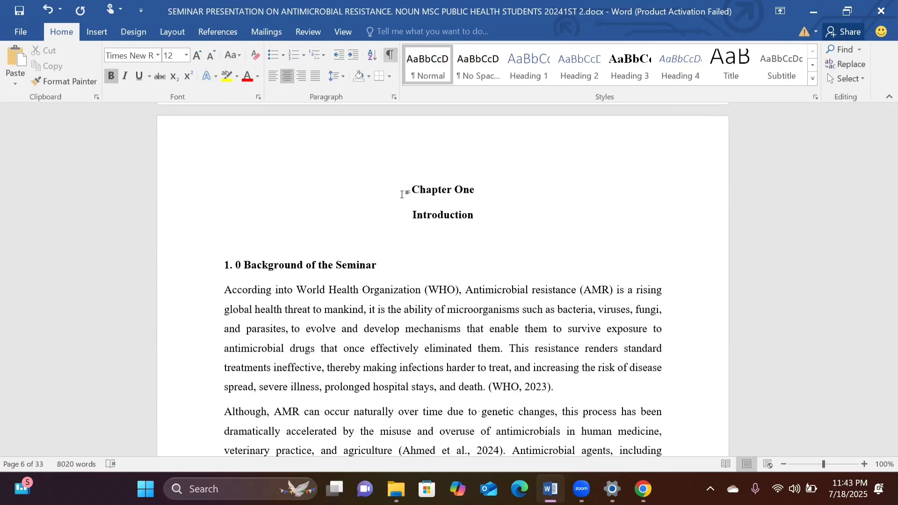
With the cursor before the ABSTRACT heading, set the section's page number format to i, ii, iii, … starting at i.
scroll(420, 226, up, 12)
scroll(420, 226, up, 20)
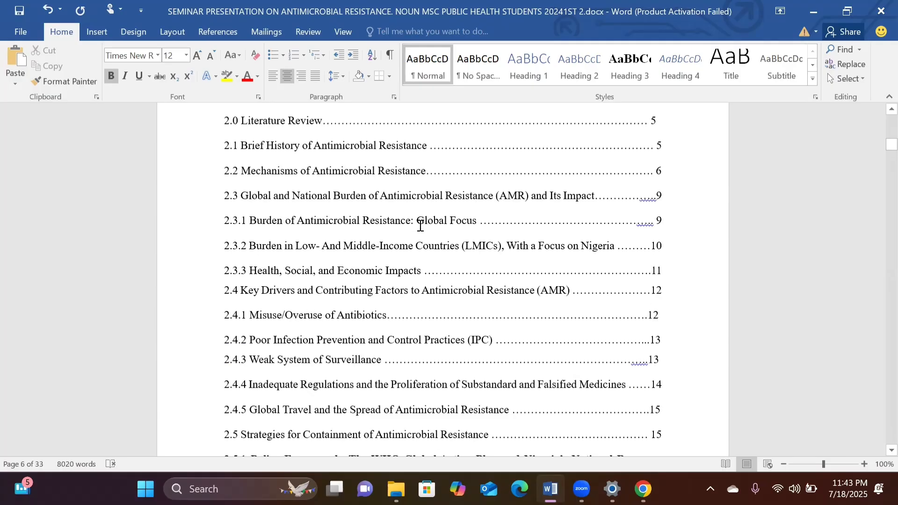
scroll(420, 225, down, 7)
scroll(420, 226, down, 3)
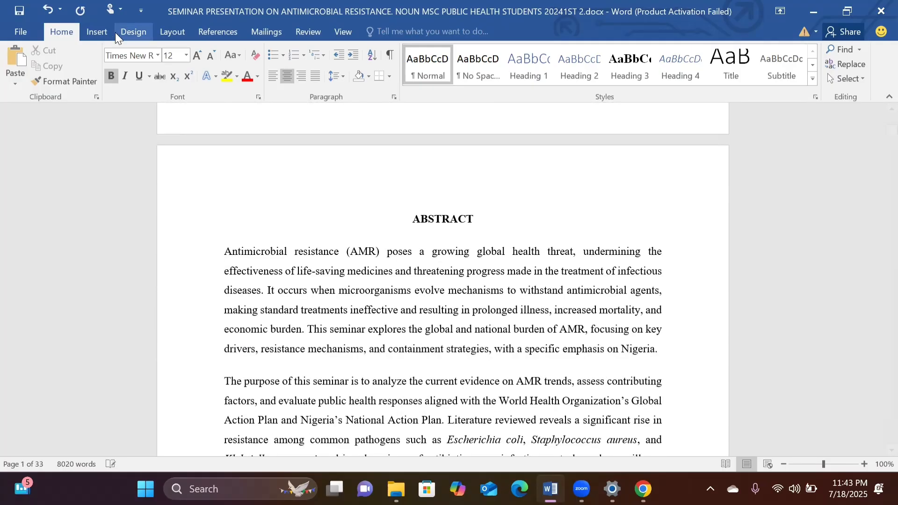
click(94, 33)
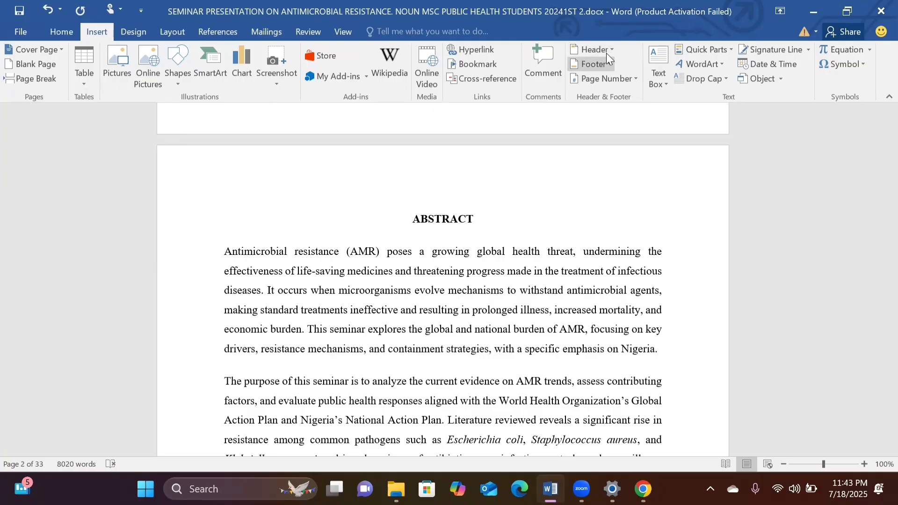
click(635, 78)
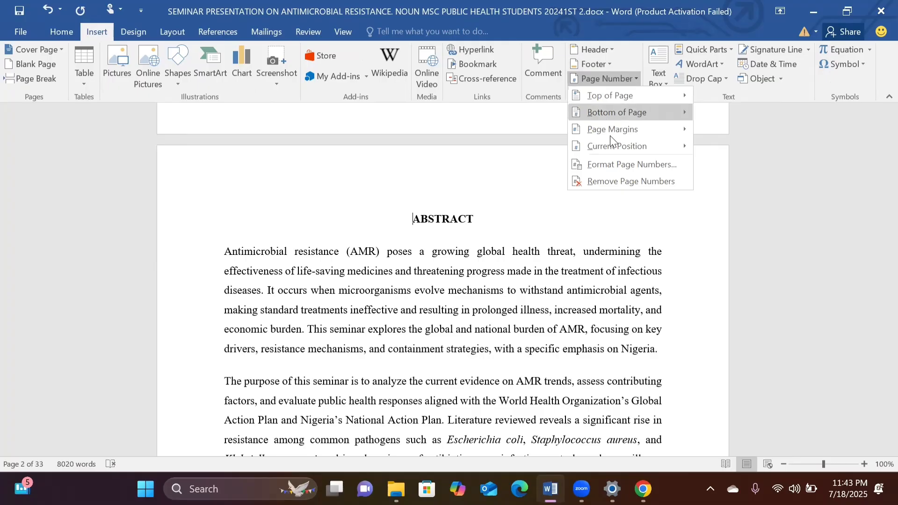
click(612, 169)
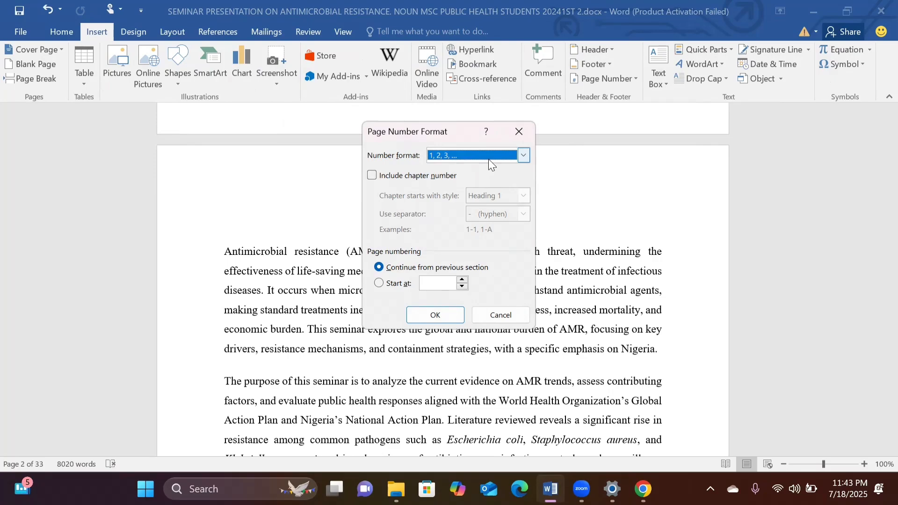
click(522, 156)
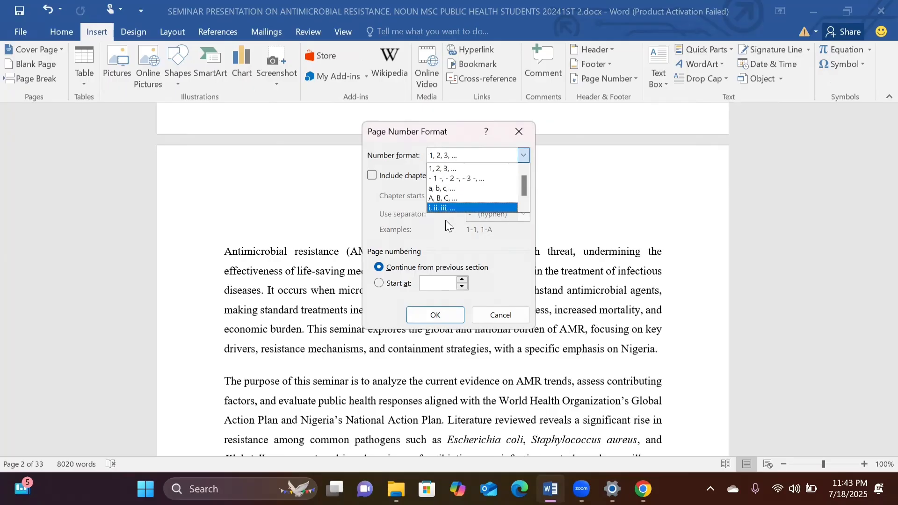
click(450, 208)
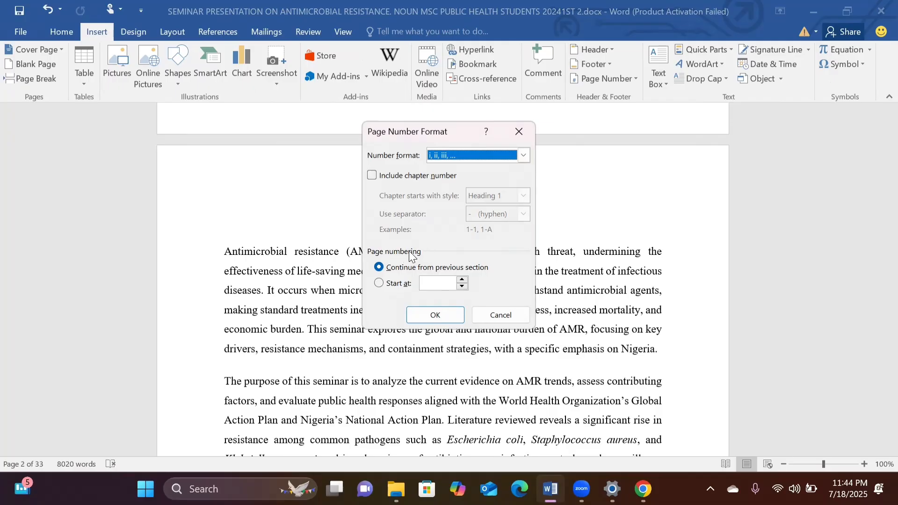
click(379, 284)
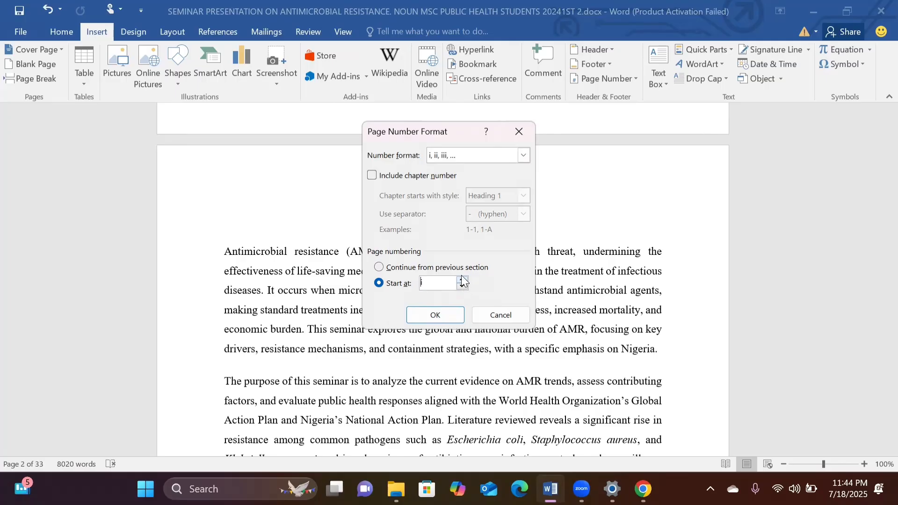
click(453, 315)
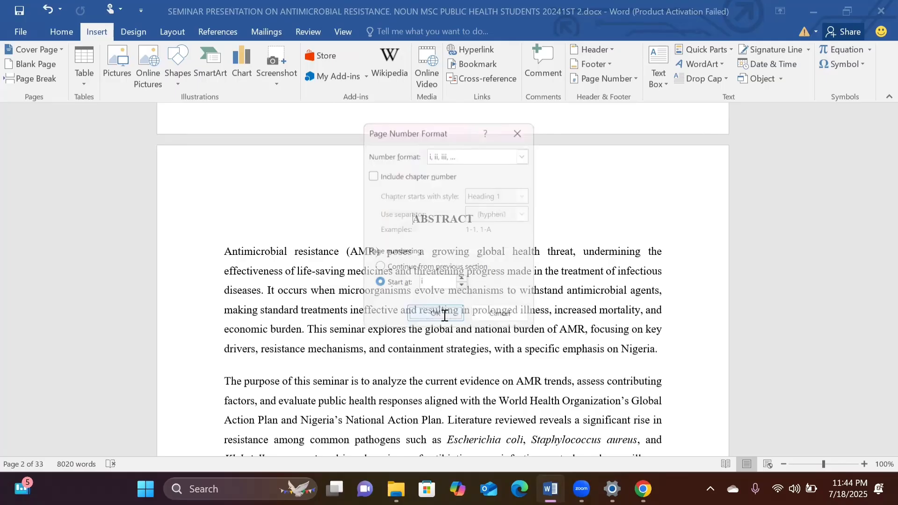
Insert a Plain Number 2 page number at the bottom of the page in the abstract's section.
click(634, 80)
mouse_move(624, 113)
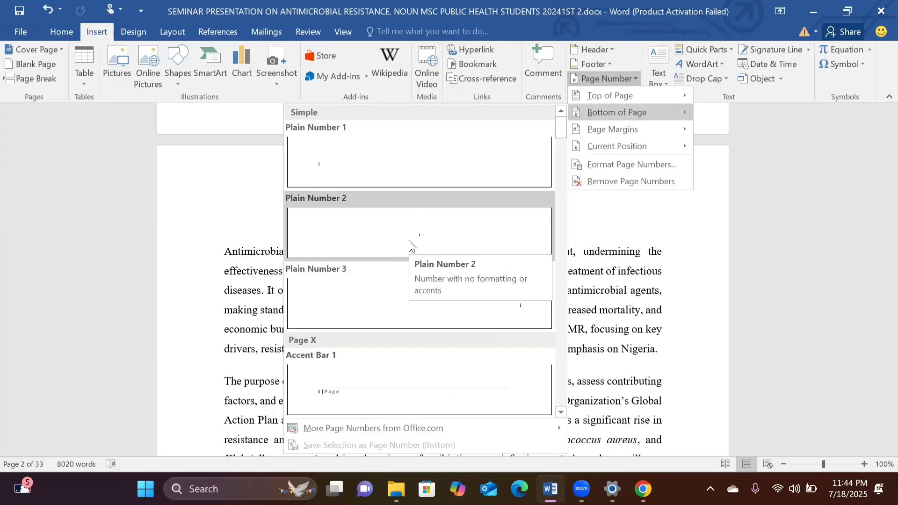
click(410, 245)
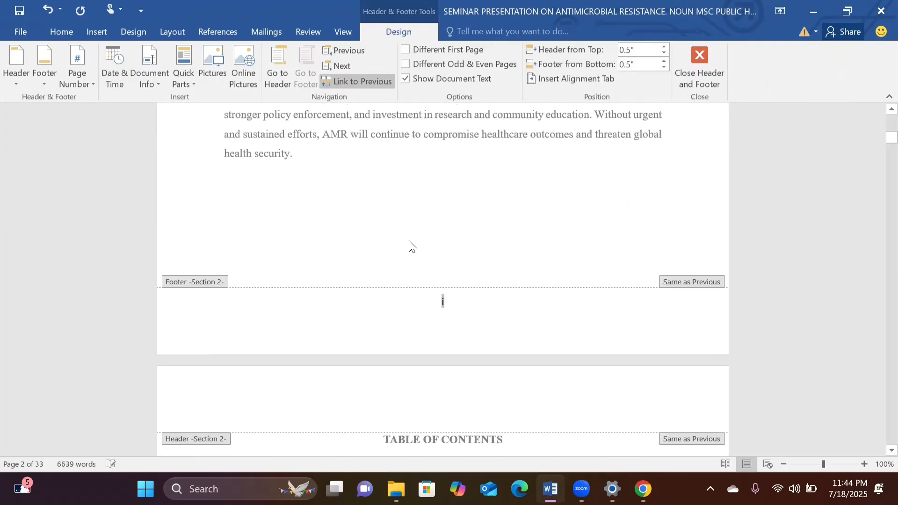
Examine the footer page numbers from the abstract through the table of contents to the first page of Chapter One.
scroll(446, 290, down, 1)
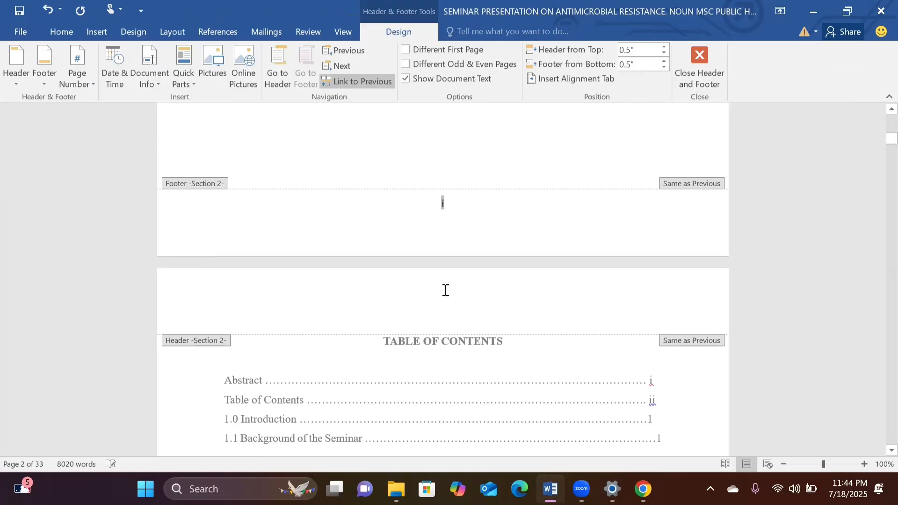
scroll(445, 290, up, 5)
scroll(445, 290, down, 4)
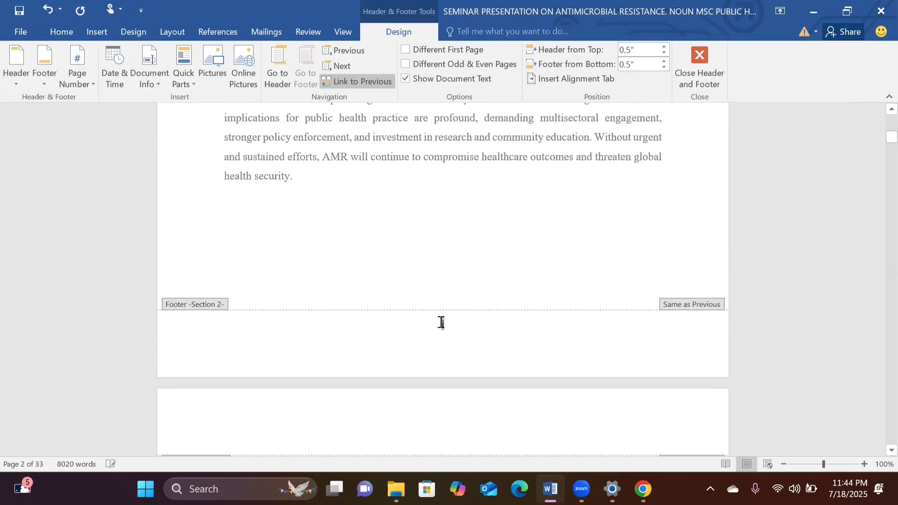
scroll(437, 160, up, 6)
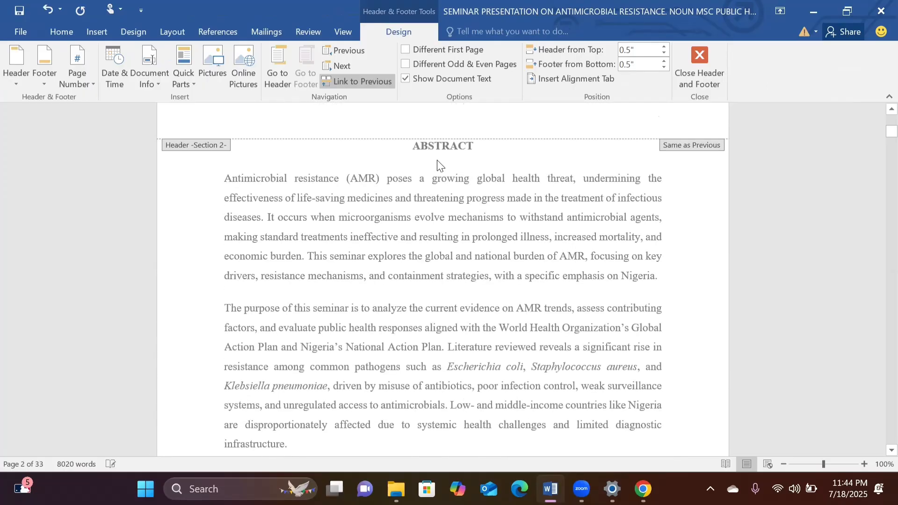
scroll(437, 160, down, 6)
scroll(438, 160, down, 15)
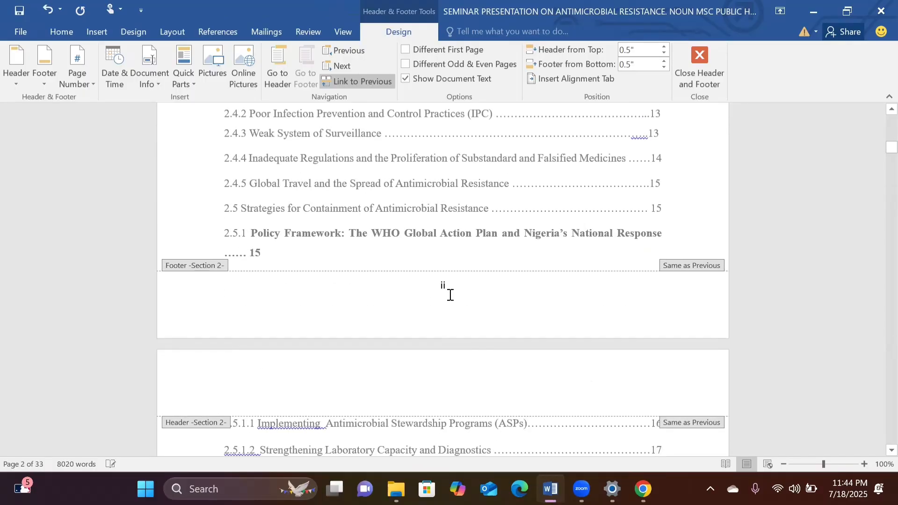
scroll(451, 336, down, 14)
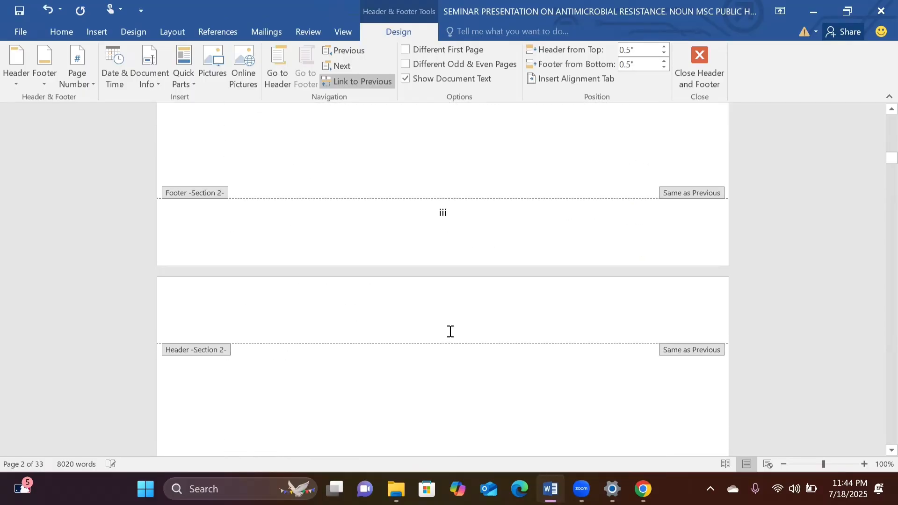
scroll(451, 336, down, 10)
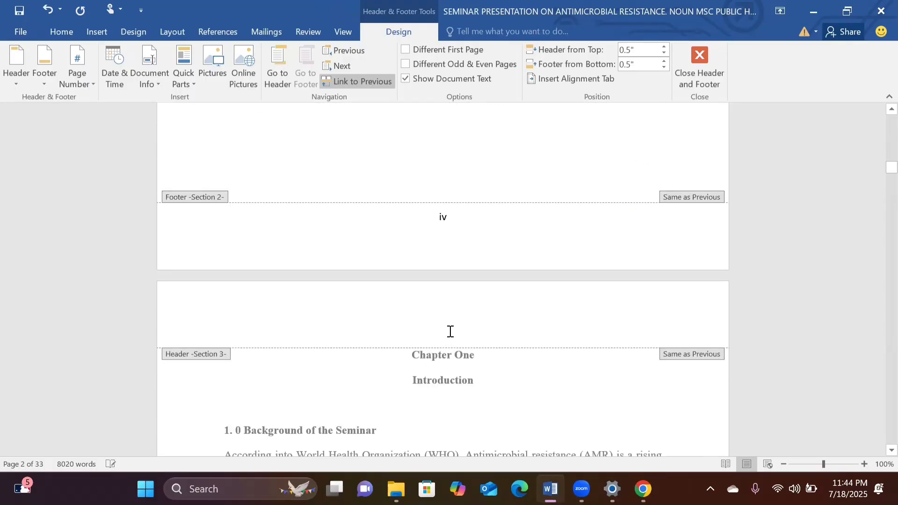
scroll(452, 337, down, 10)
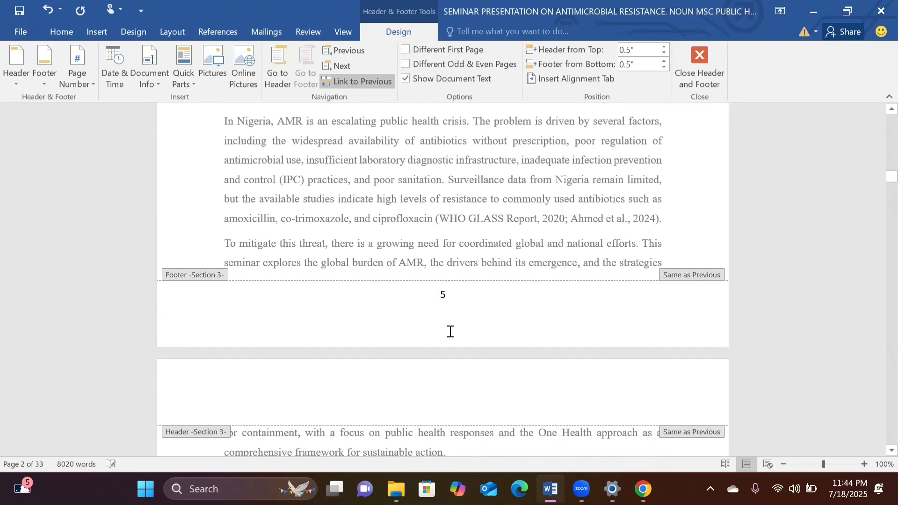
scroll(452, 337, up, 10)
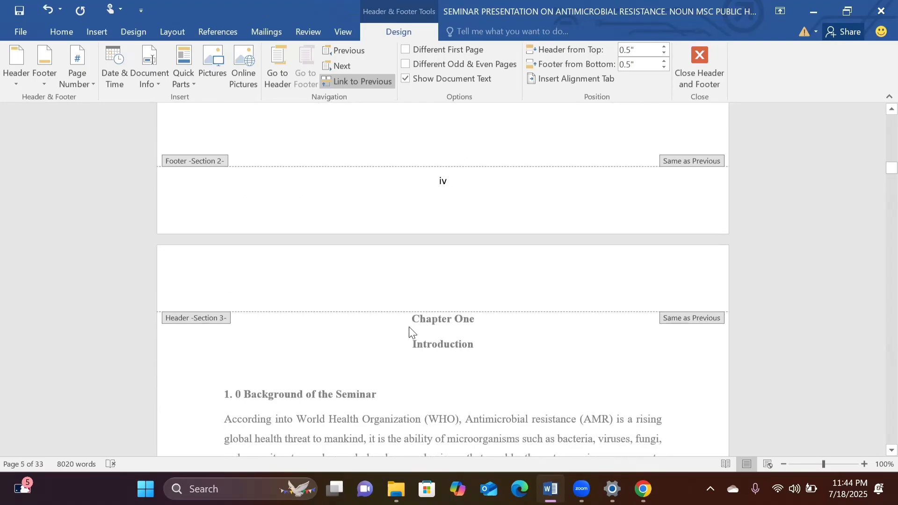
scroll(409, 332, down, 1)
scroll(409, 332, down, 5)
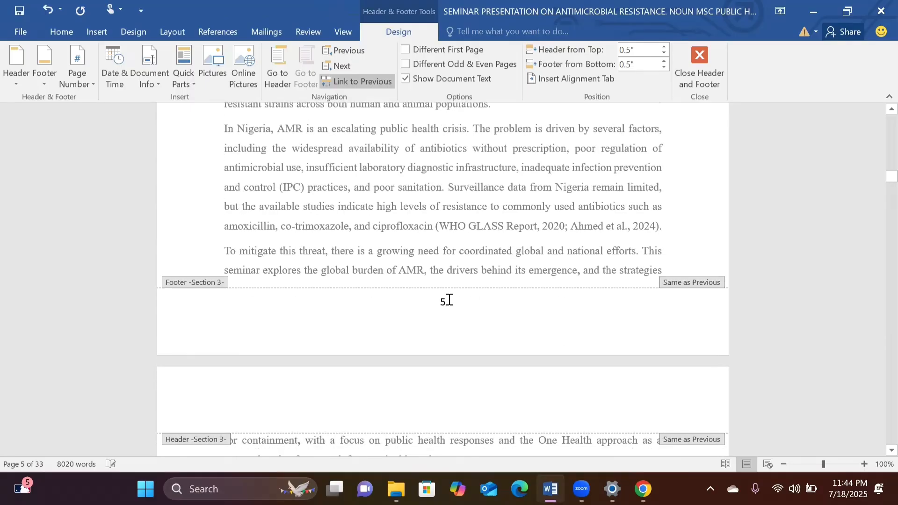
Inspect the footer number on Chapter One's first page and compare the title page's footer with the abstract's.
click(449, 300)
scroll(450, 213, up, 3)
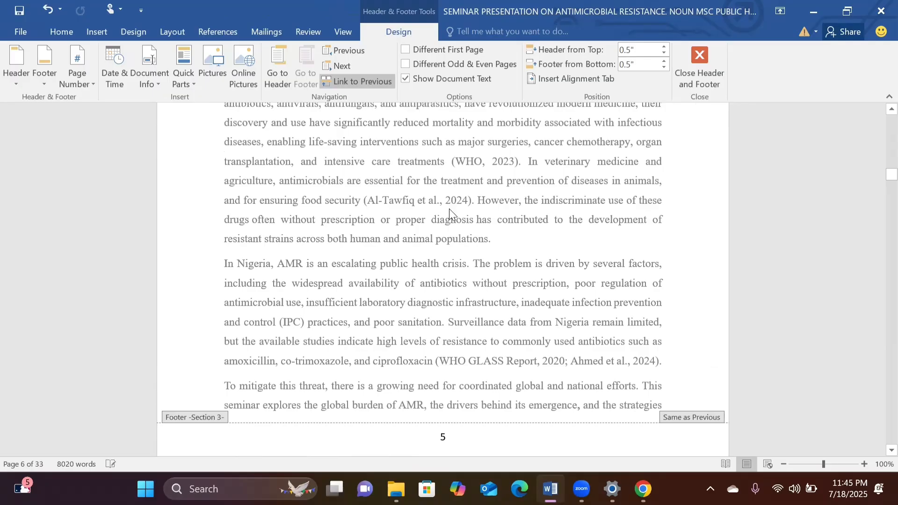
scroll(449, 213, up, 15)
scroll(451, 214, up, 15)
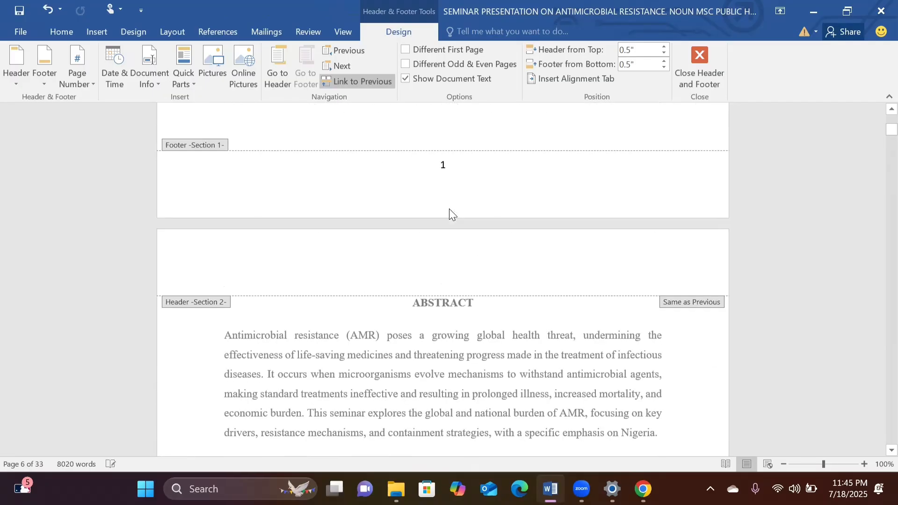
scroll(451, 214, up, 6)
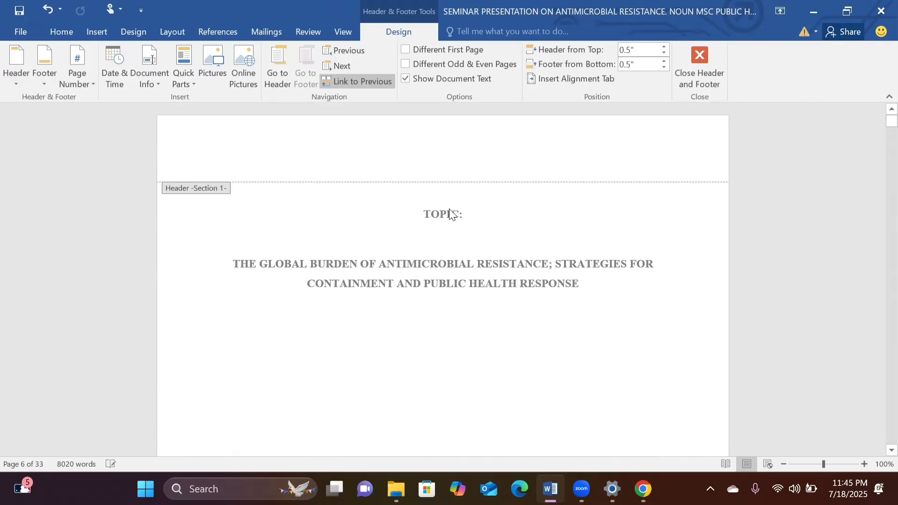
scroll(451, 214, down, 11)
click(450, 132)
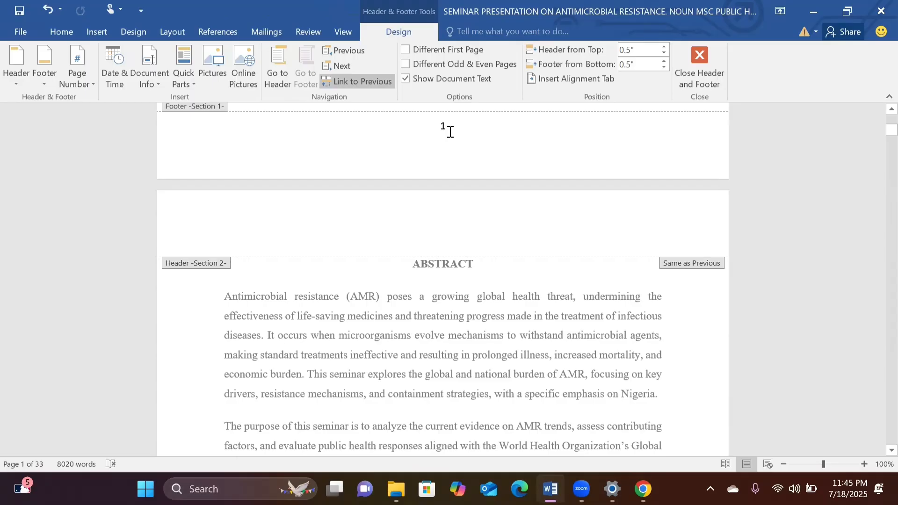
scroll(450, 132, up, 10)
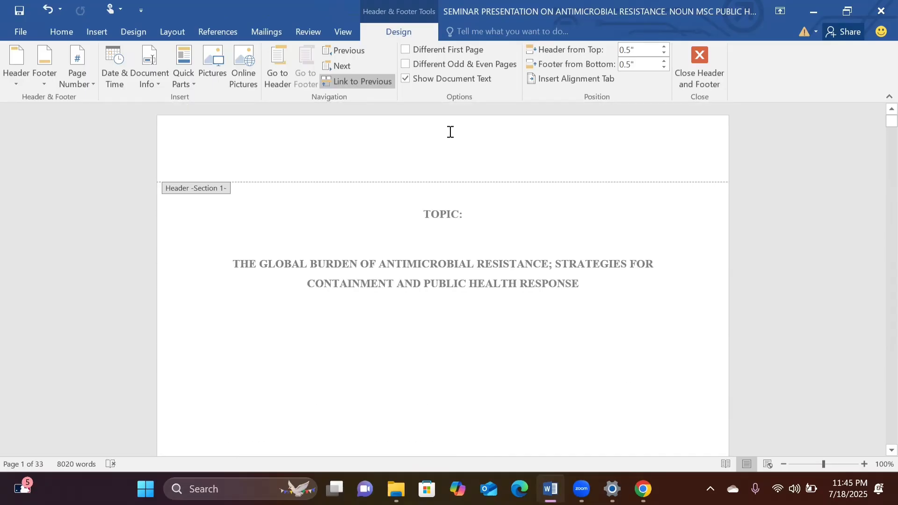
scroll(451, 132, down, 10)
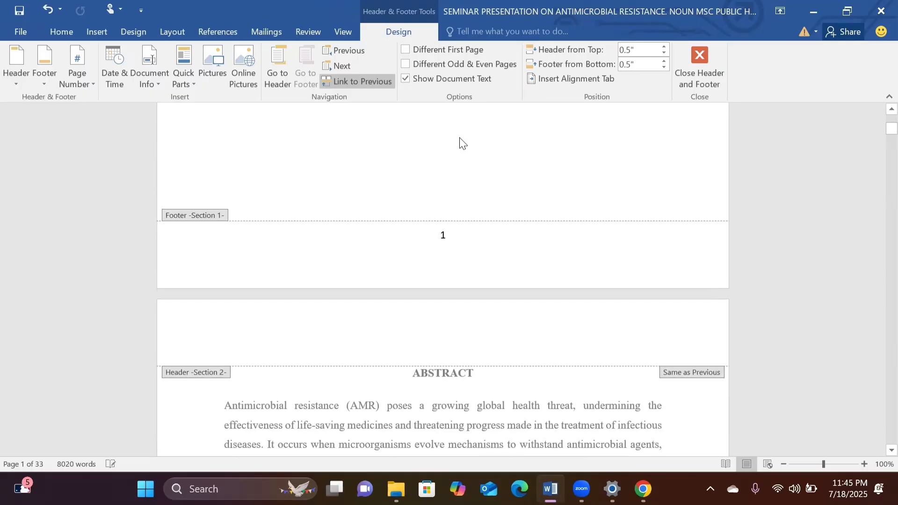
scroll(494, 183, up, 3)
scroll(493, 182, down, 2)
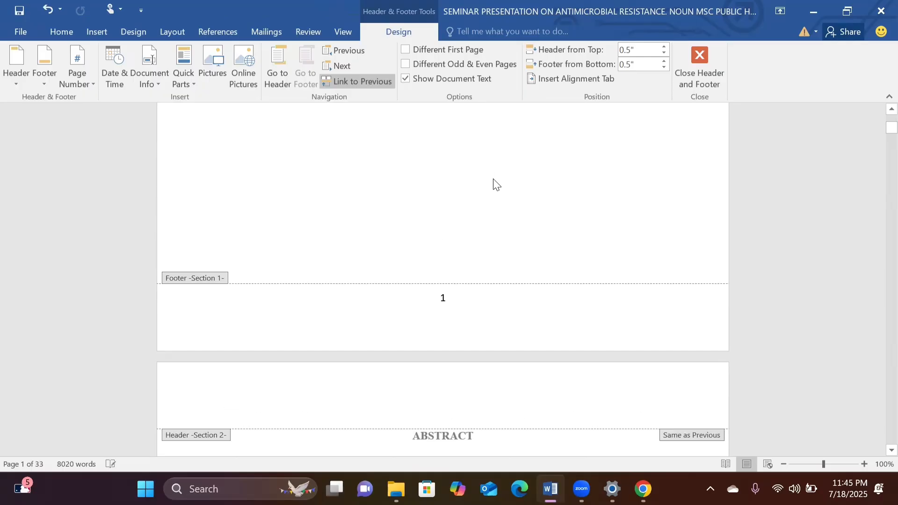
scroll(497, 184, down, 2)
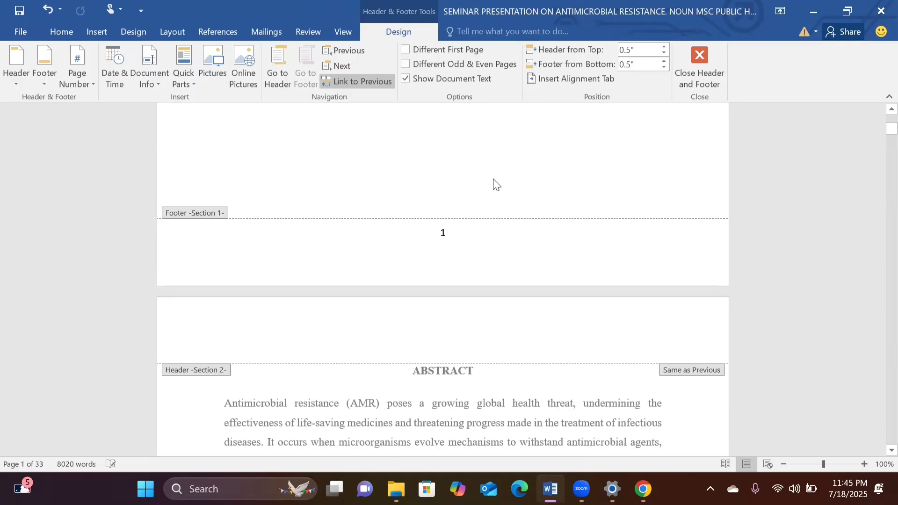
scroll(497, 185, up, 8)
scroll(493, 179, down, 1)
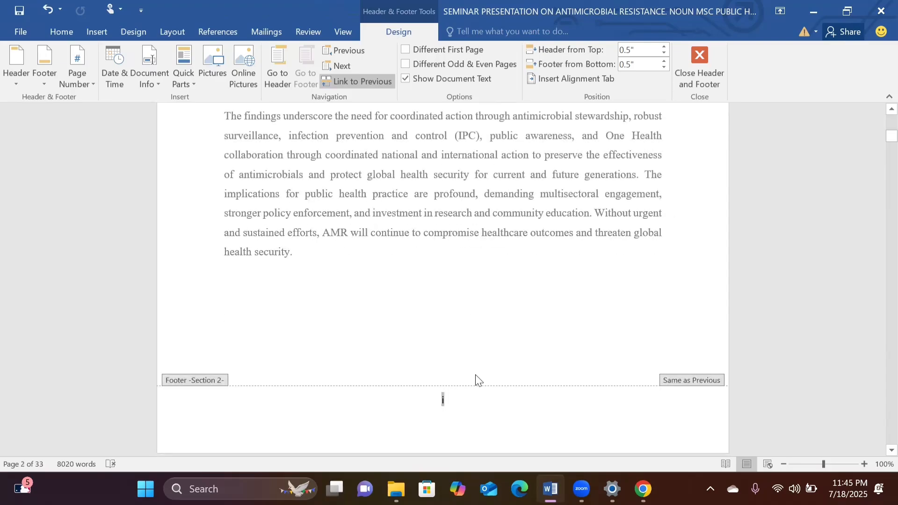
Select the page number in the abstract's footer and unlink the Section 2 footer from the previous section.
scroll(459, 333, down, 2)
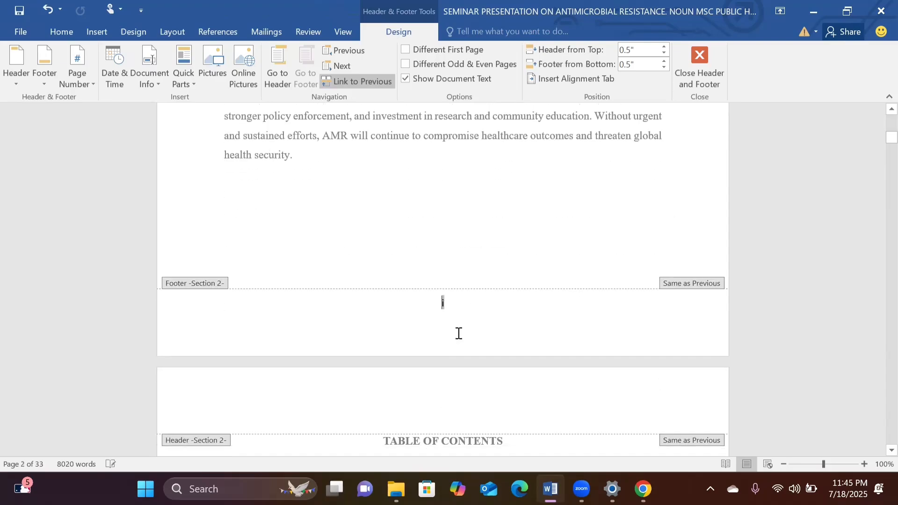
click(456, 305)
double_click(441, 303)
click(365, 82)
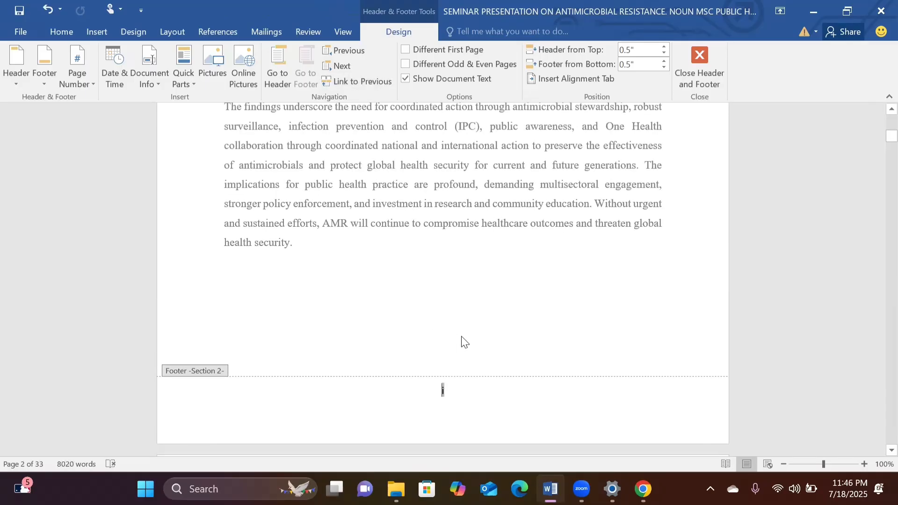
Delete the page number from the title page's Section 1 footer.
scroll(461, 340, up, 4)
scroll(461, 339, up, 8)
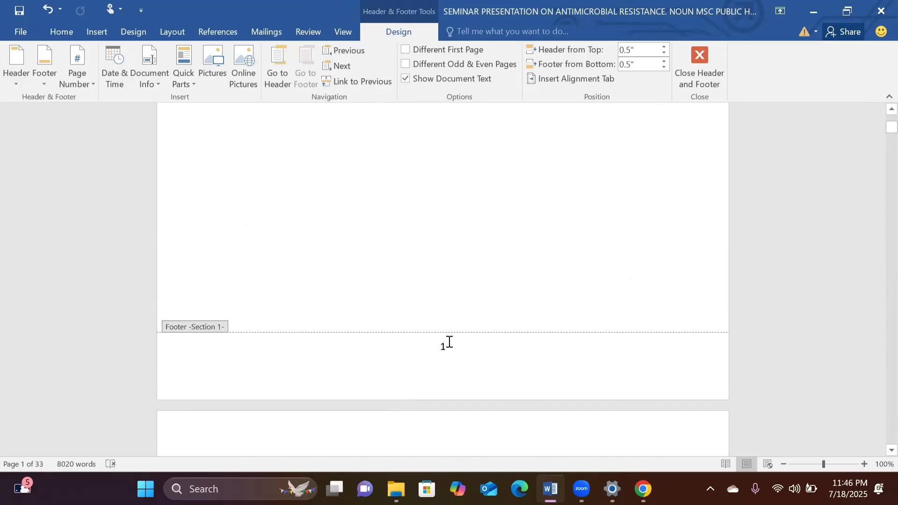
click(446, 347)
double_click(447, 347)
click(446, 347)
Check the title page and preliminary page footers, and close header and footer editing.
scroll(448, 352, up, 5)
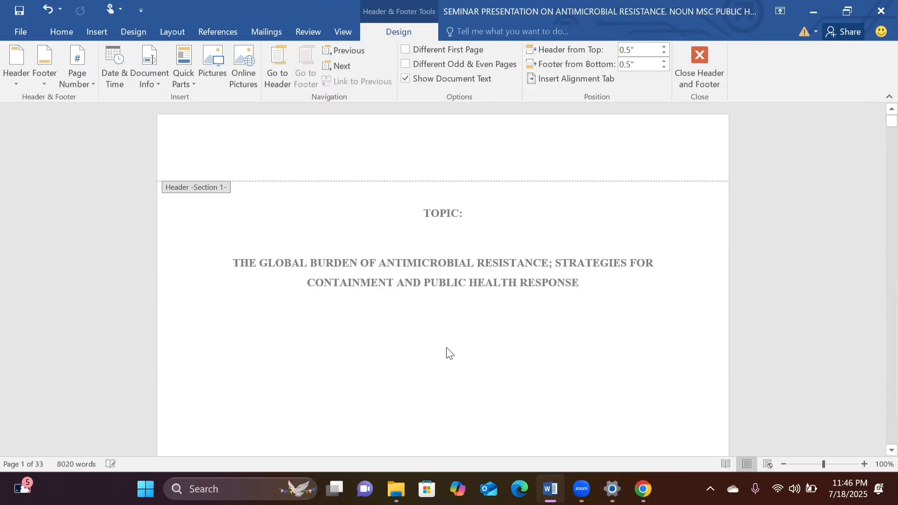
scroll(447, 352, down, 15)
scroll(448, 348, down, 20)
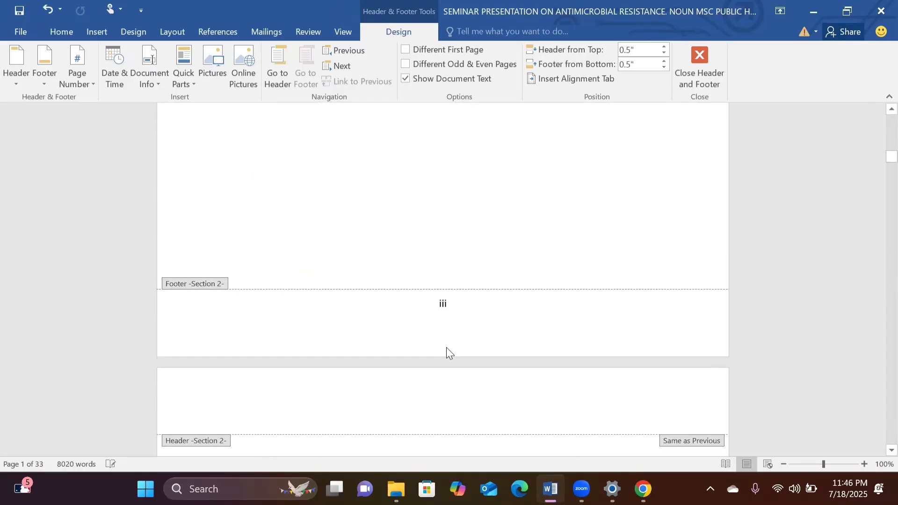
scroll(447, 350, up, 20)
scroll(447, 354, up, 15)
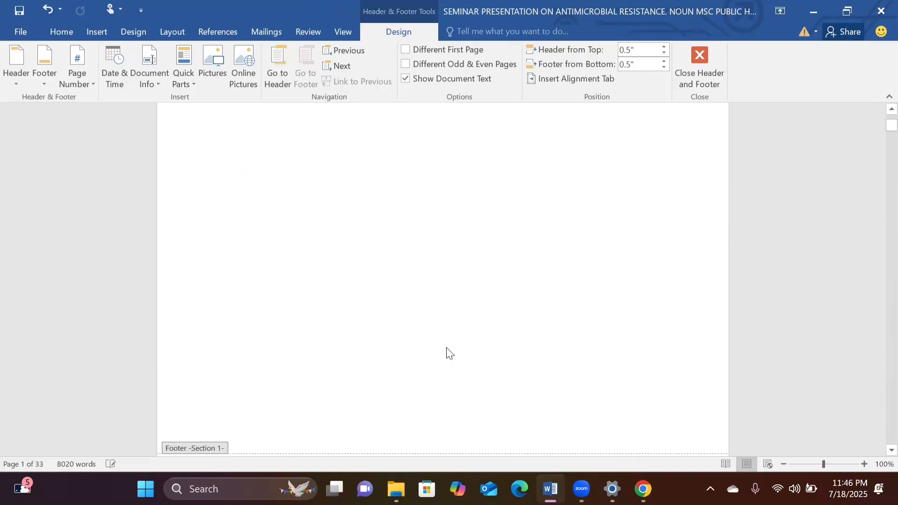
scroll(447, 353, down, 6)
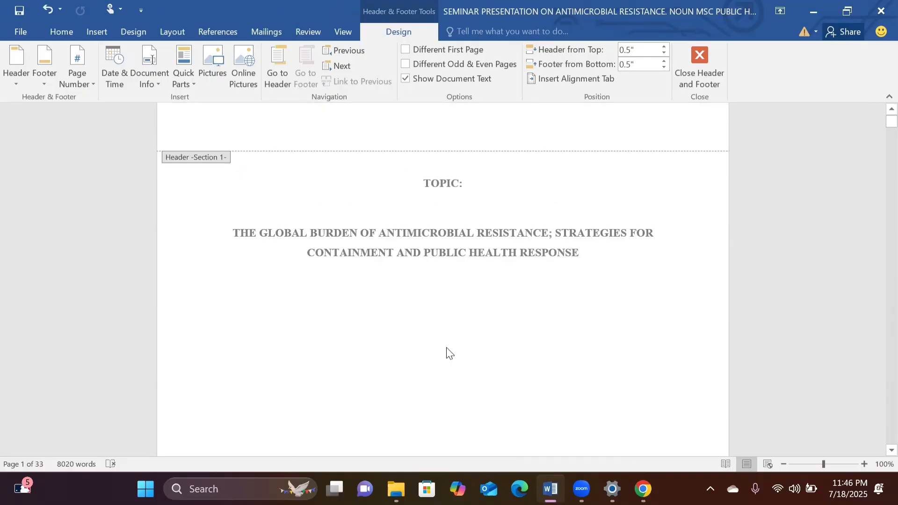
click(699, 65)
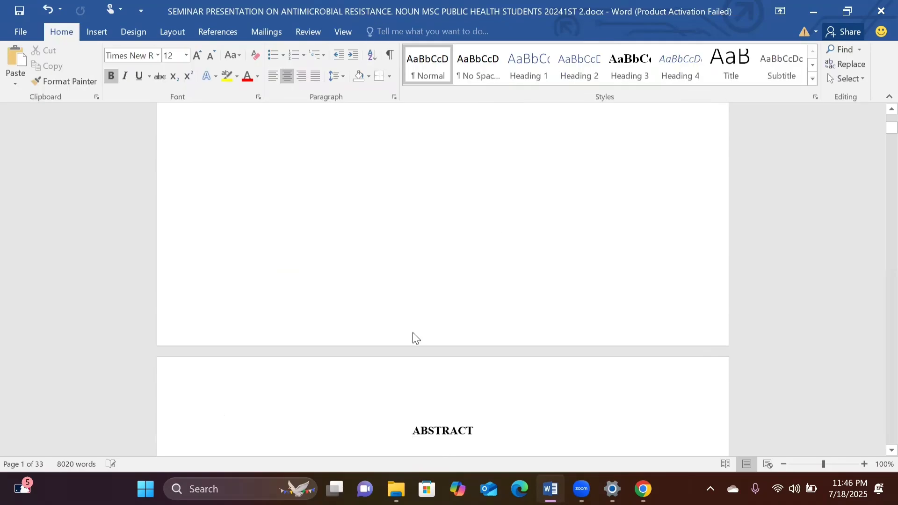
Review the page numbering in the document from the title page through the end of the table of contents.
scroll(414, 333, up, 6)
scroll(414, 333, down, 3)
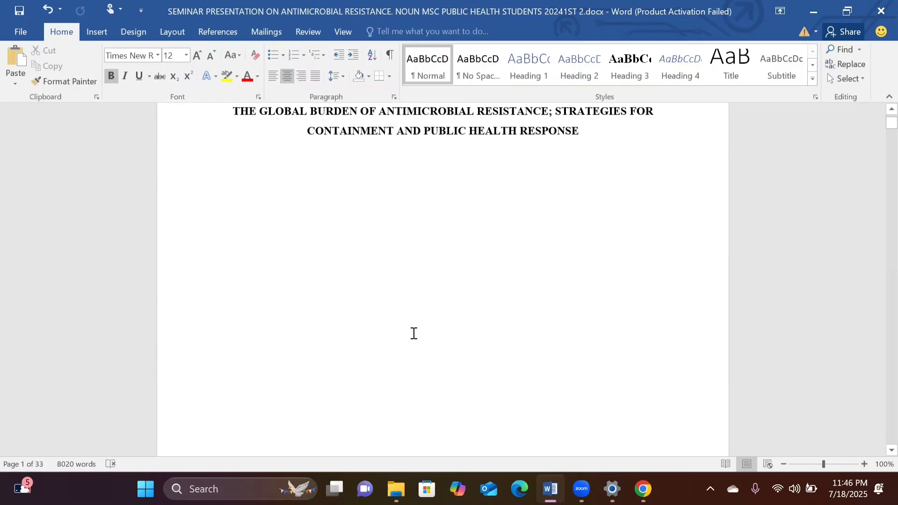
scroll(414, 333, up, 3)
scroll(413, 333, down, 20)
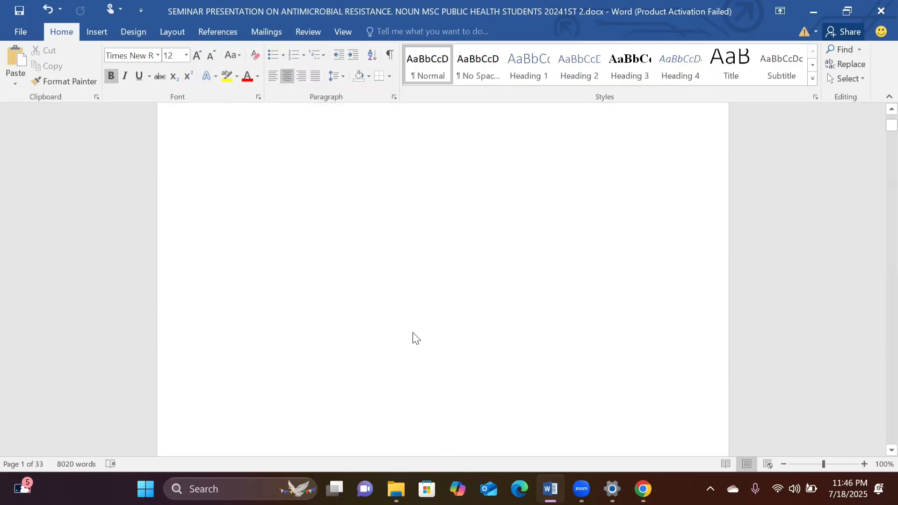
scroll(414, 333, down, 2)
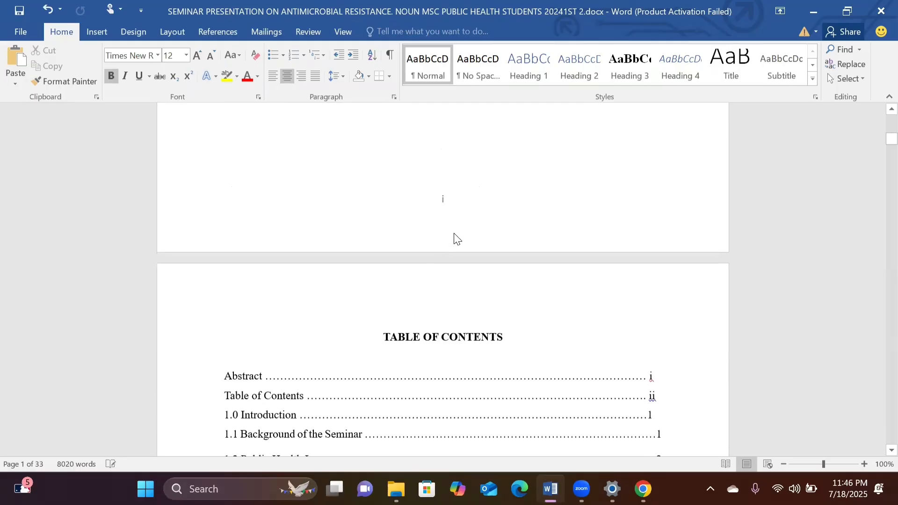
scroll(446, 202, down, 4)
scroll(445, 203, down, 10)
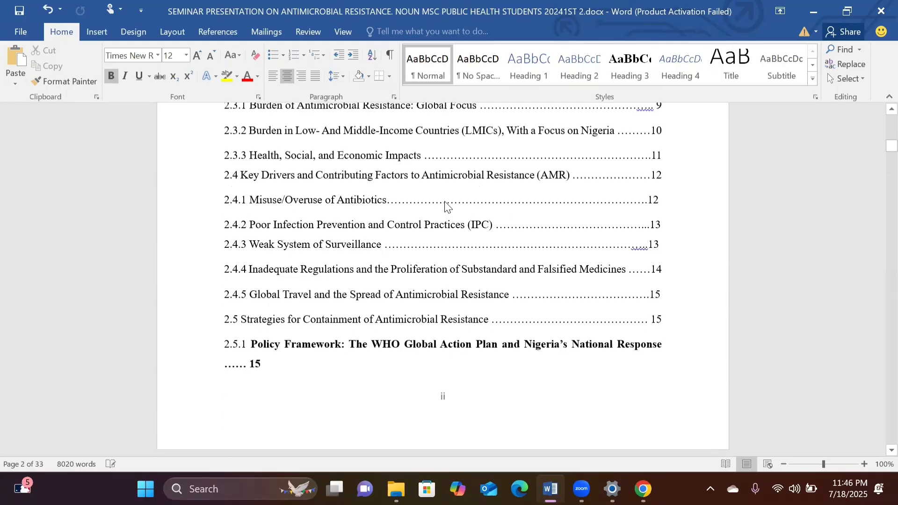
scroll(445, 202, down, 3)
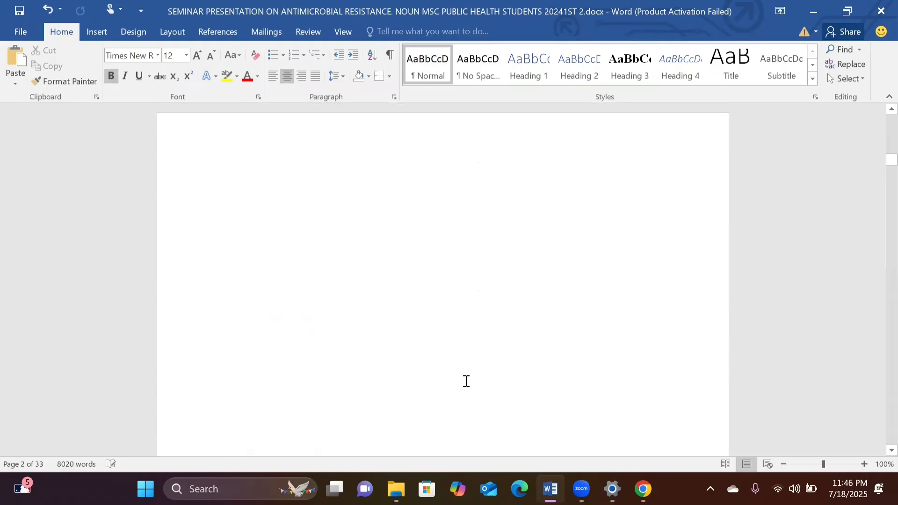
scroll(466, 381, down, 3)
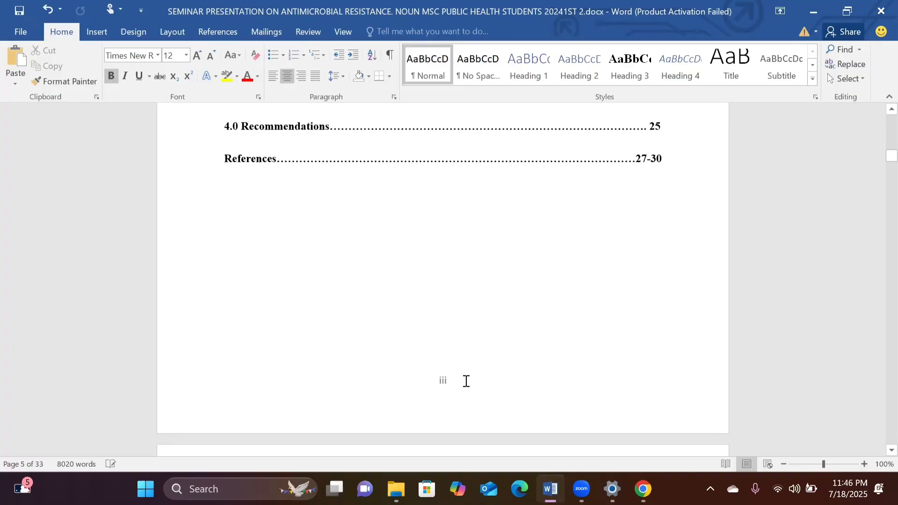
scroll(467, 381, up, 6)
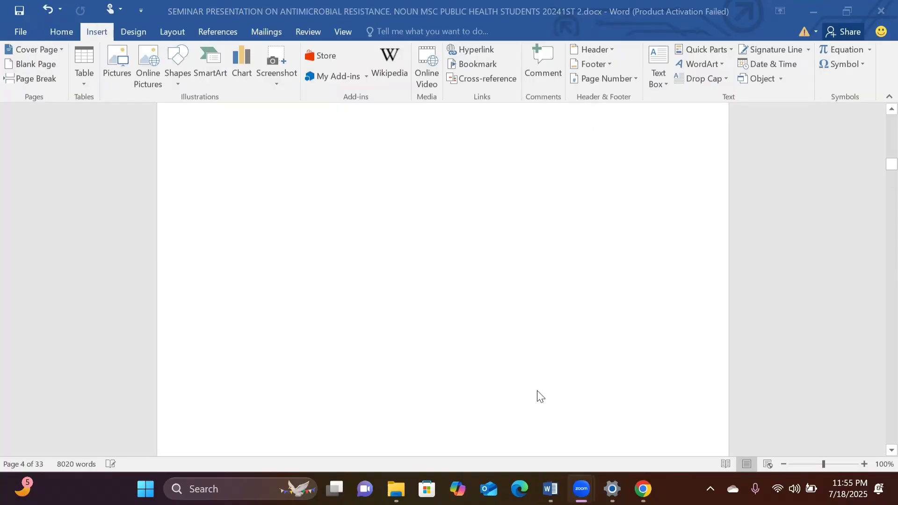
Delete the extra blank page and spacing before the Chapter One heading so it directly follows the table of contents section.
scroll(537, 397, down, 1)
scroll(537, 396, up, 2)
scroll(537, 397, down, 2)
scroll(537, 397, up, 2)
scroll(537, 397, up, 2)
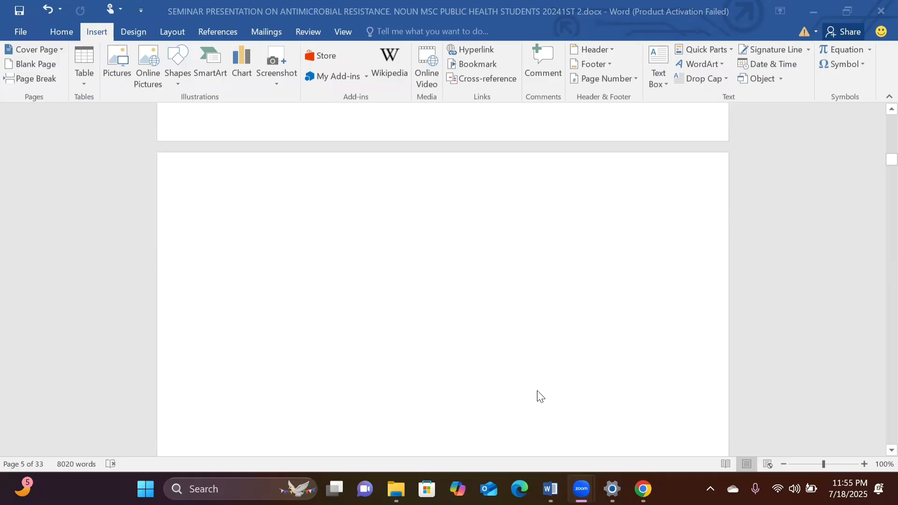
scroll(537, 397, down, 2)
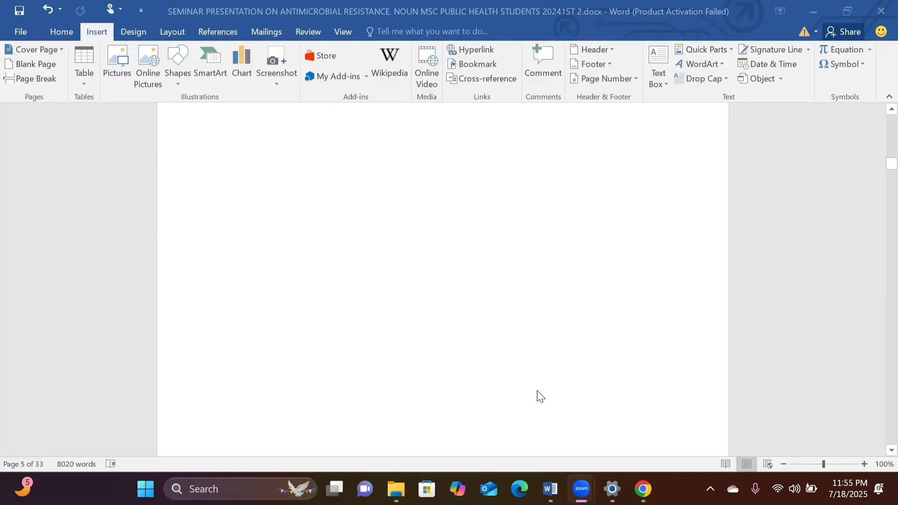
scroll(541, 396, down, 4)
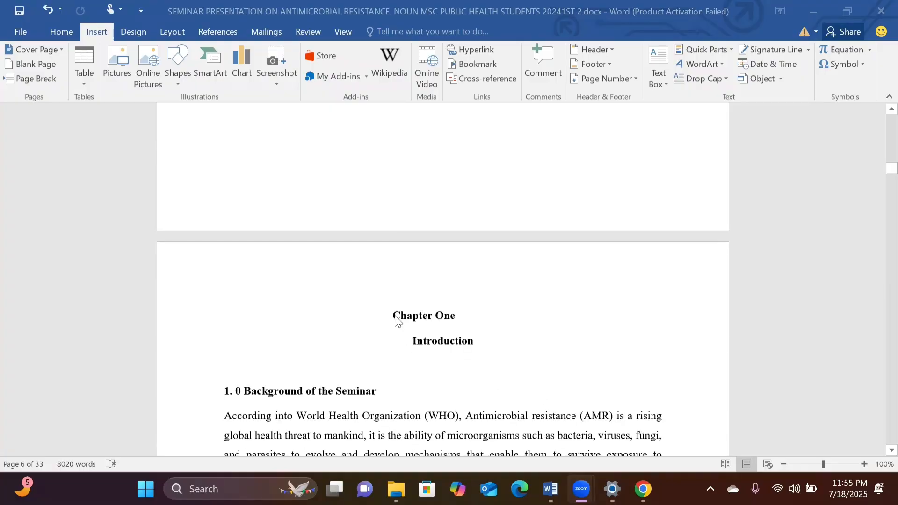
click(395, 320)
key(BackSpace)
key(BackSpace)
key(BackSpace)
key(BackSpace)
key(BackSpace)
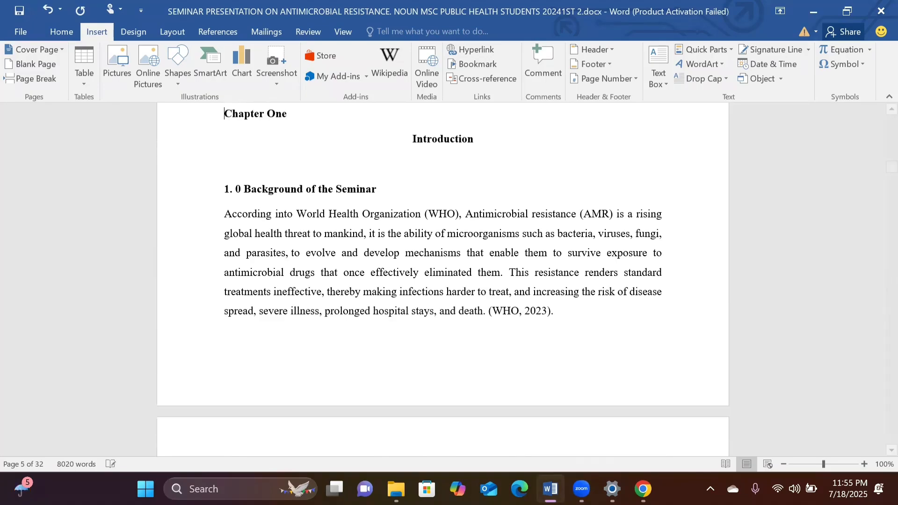
Look through the document from Chapter One to the references, then from the title page to the end of the table of contents.
scroll(443, 280, down, 1)
scroll(442, 280, up, 1)
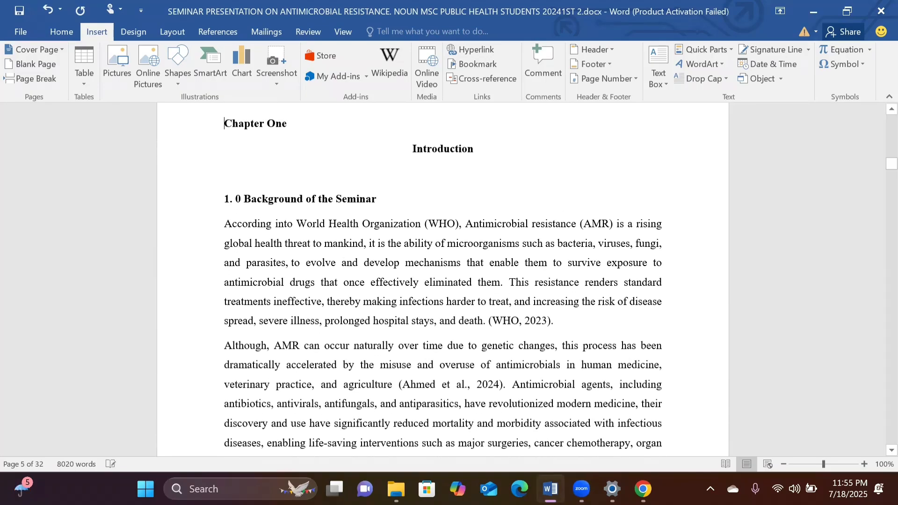
scroll(443, 279, down, 1)
scroll(443, 280, up, 1)
scroll(442, 280, up, 3)
key(ctrl+End)
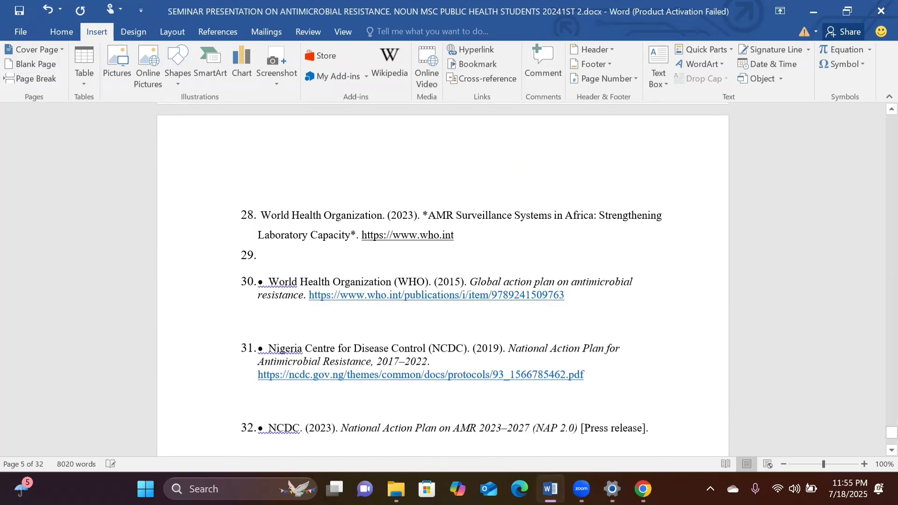
scroll(391, 331, up, 20)
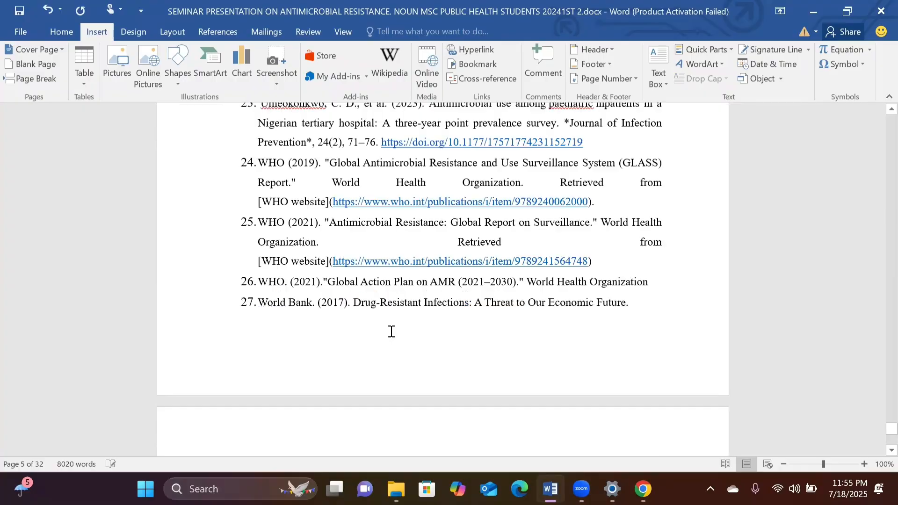
scroll(391, 332, up, 5)
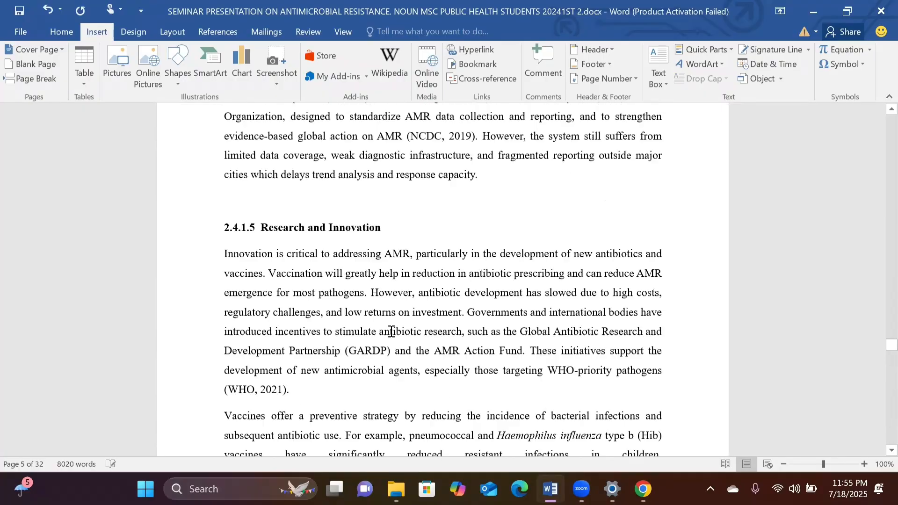
scroll(391, 332, up, 15)
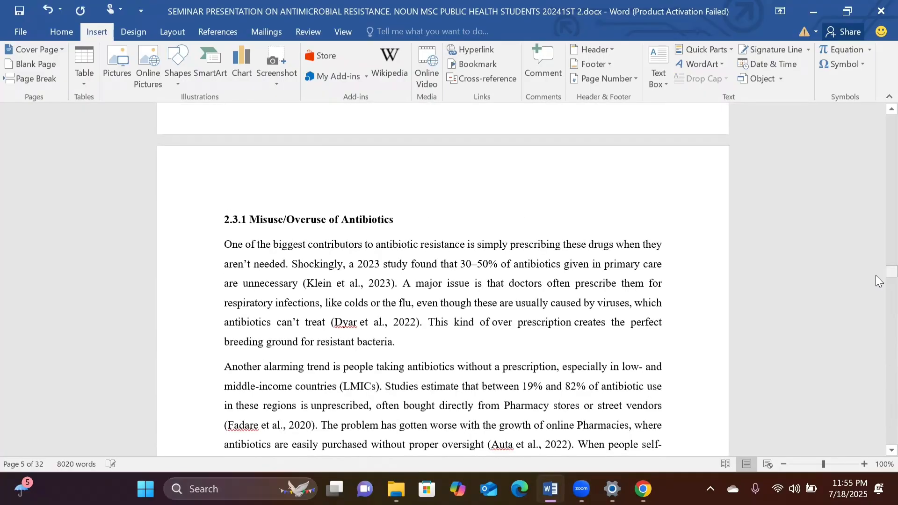
drag(891, 273, 891, 122)
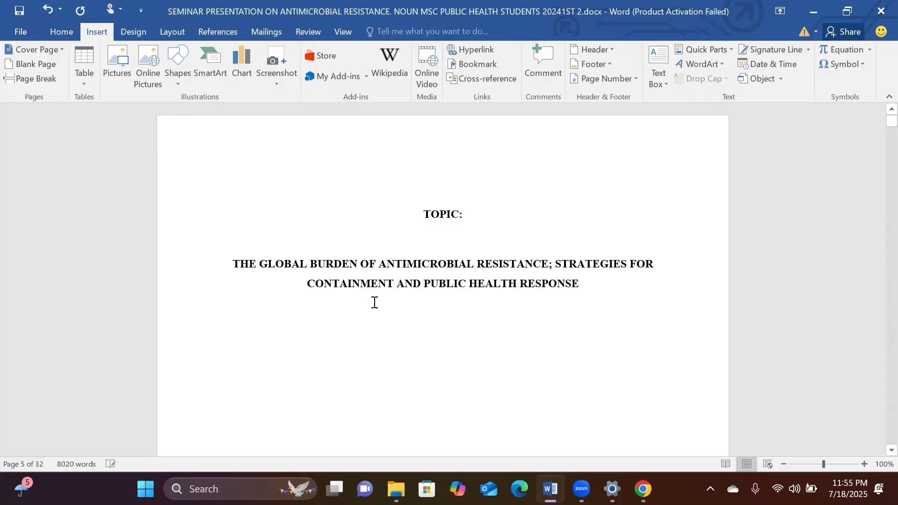
scroll(374, 303, down, 15)
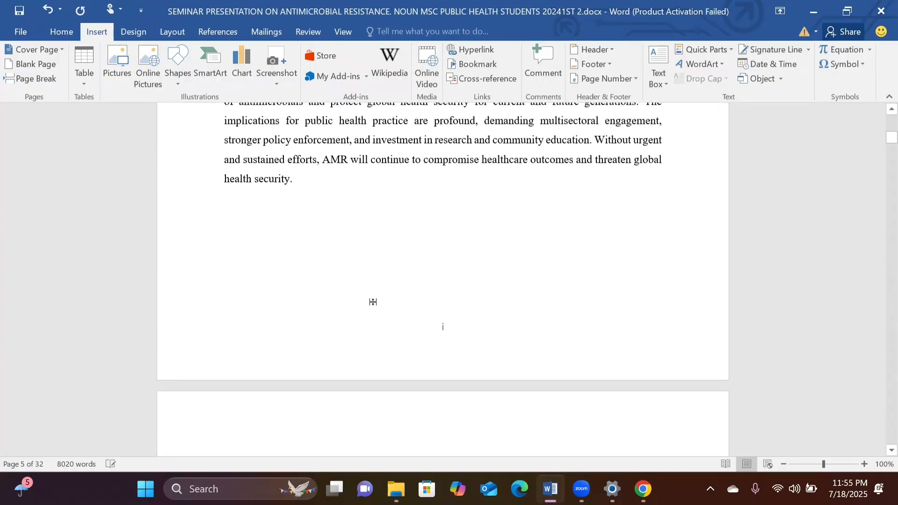
scroll(374, 302, down, 20)
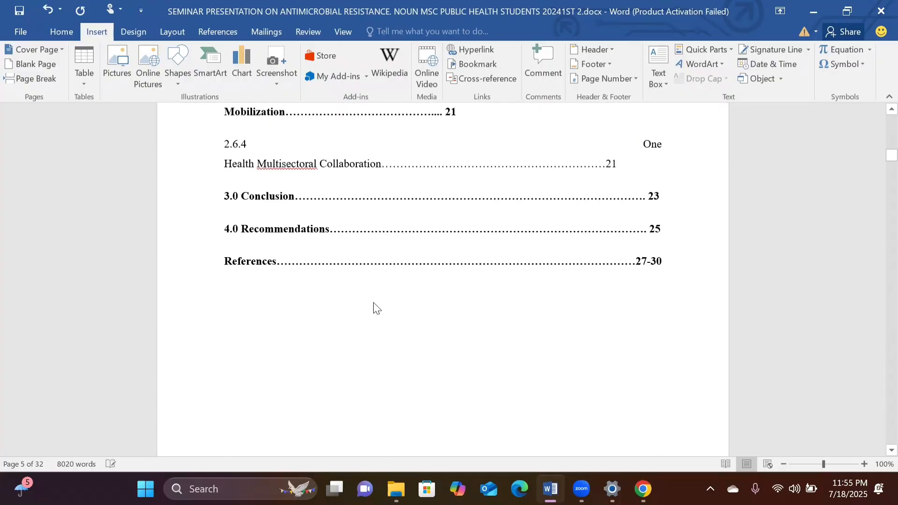
Center the Chapter One heading above Introduction.
click(224, 337)
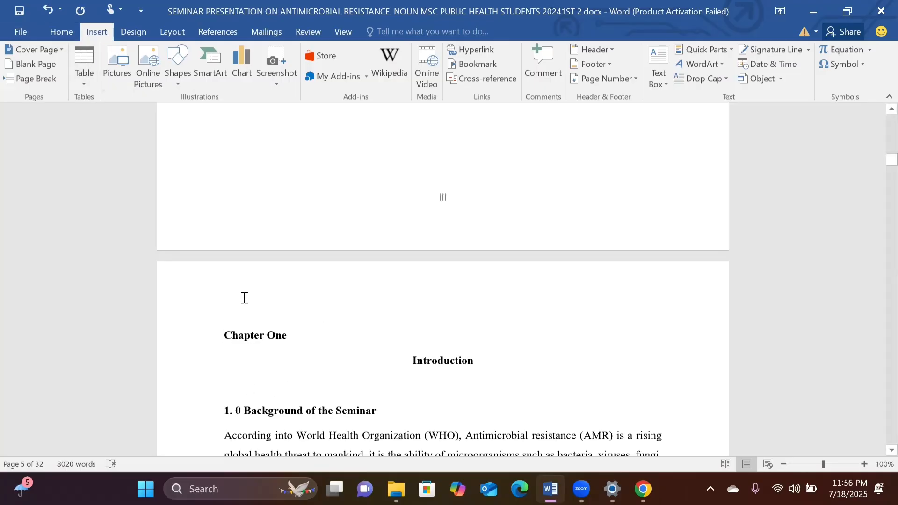
click(66, 35)
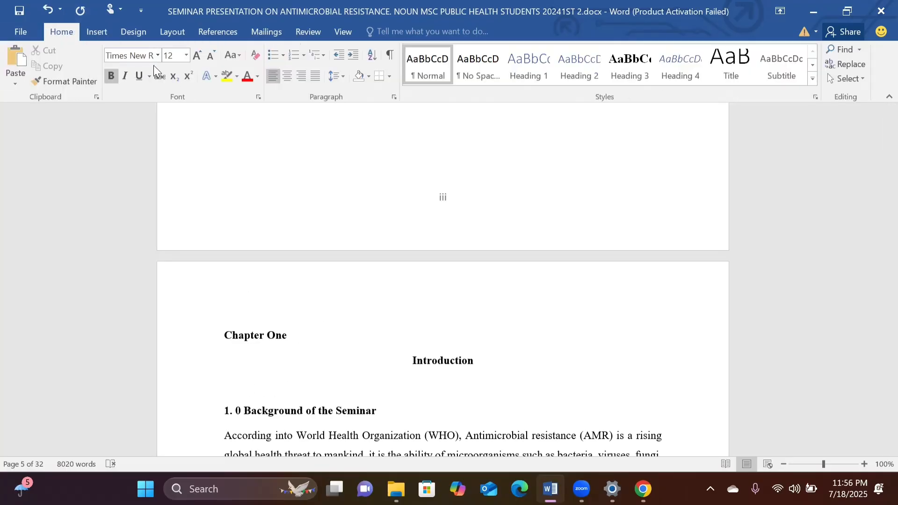
click(289, 76)
scroll(412, 280, down, 3)
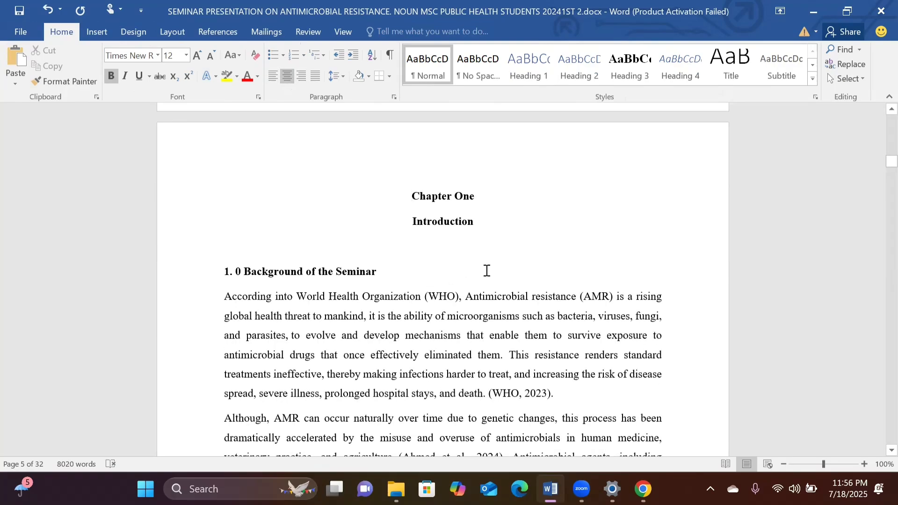
scroll(486, 271, up, 2)
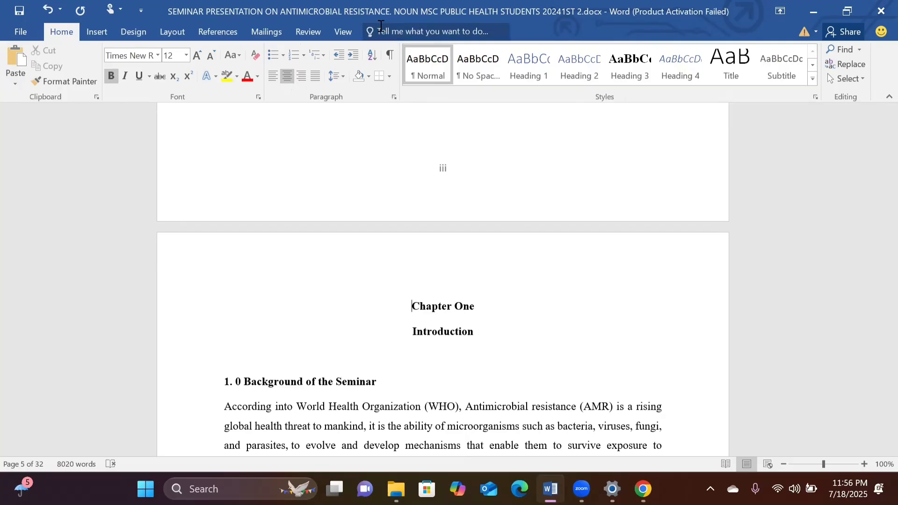
Show the formatting marks to check the section break before Chapter One, and hide them again.
click(391, 54)
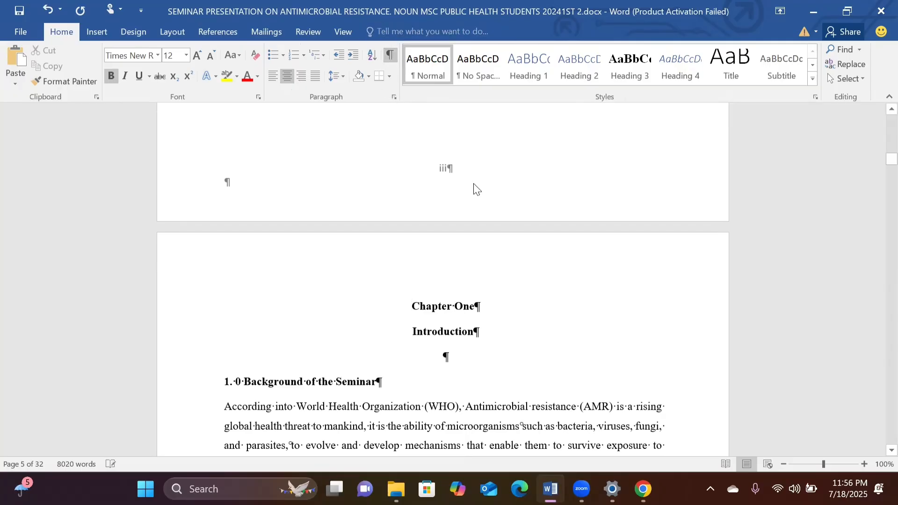
scroll(475, 184, up, 4)
scroll(474, 184, down, 3)
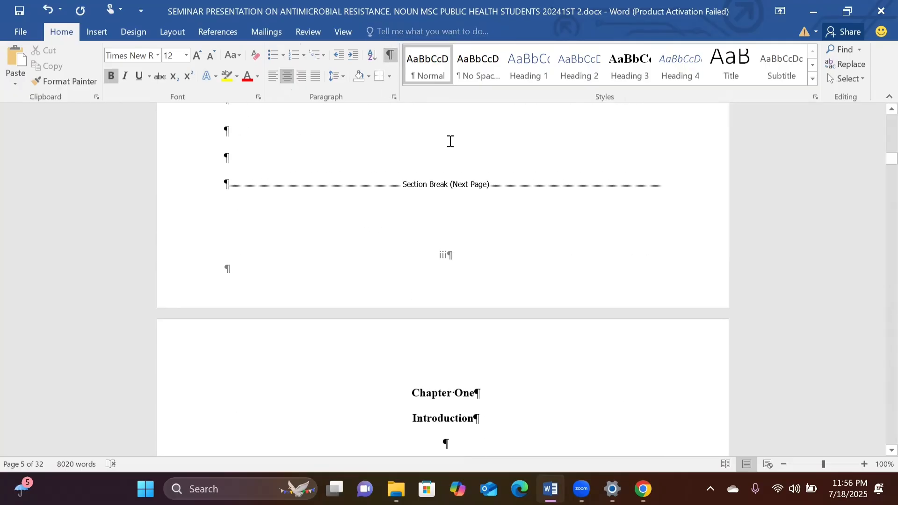
click(391, 54)
scroll(428, 233, down, 3)
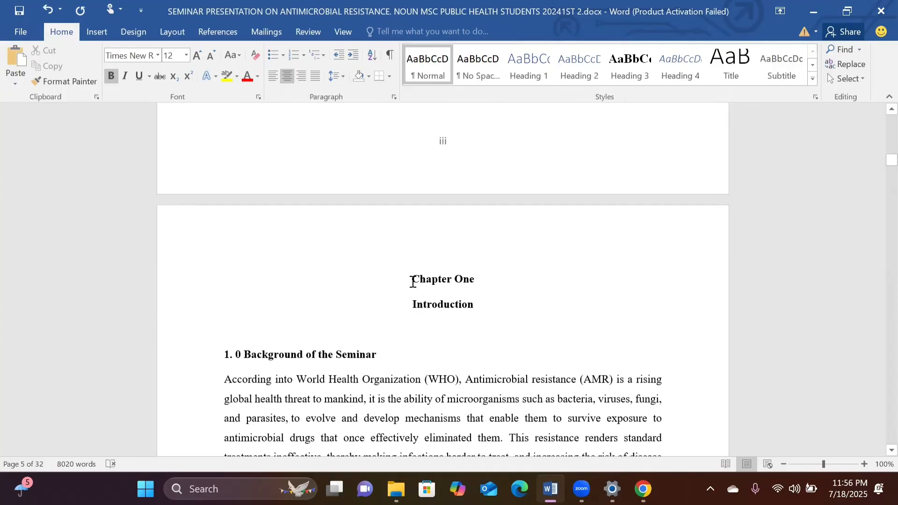
Set the page number format for the Chapter One section to 1, 2, 3, … starting at 1.
scroll(413, 281, down, 12)
scroll(413, 281, up, 12)
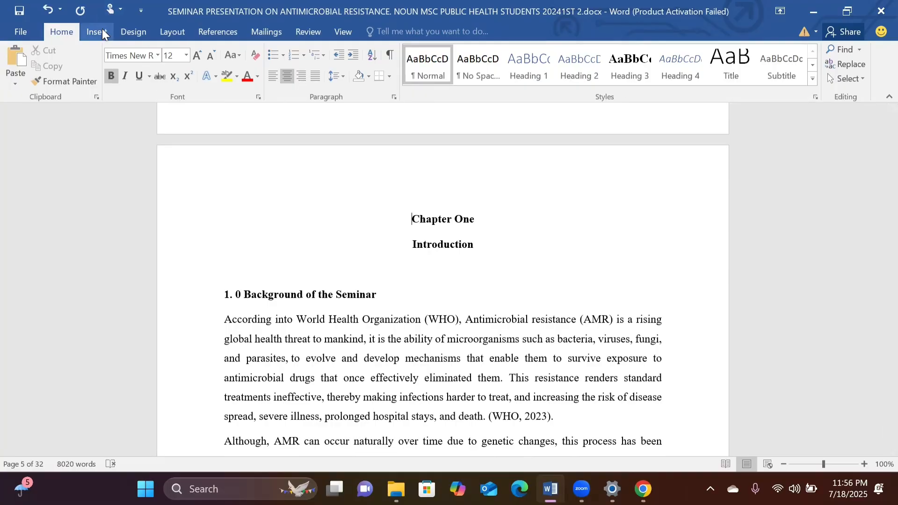
click(102, 33)
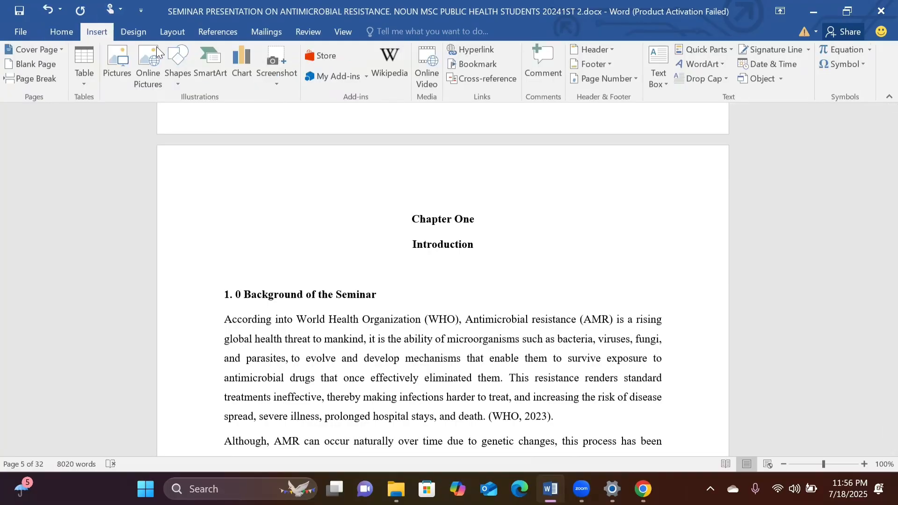
click(634, 80)
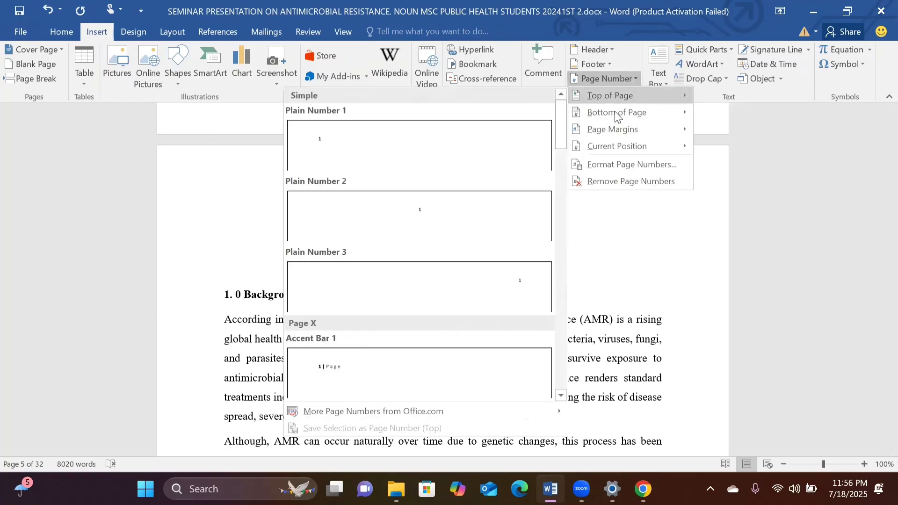
click(620, 164)
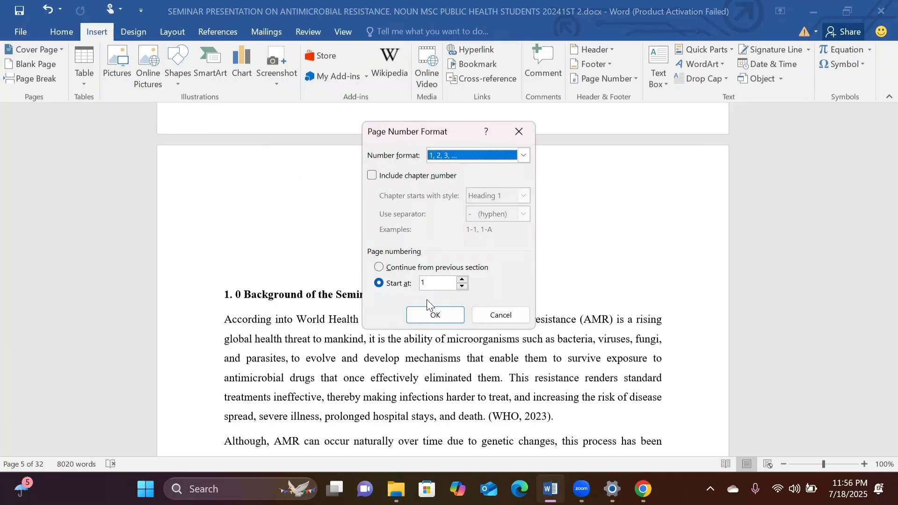
click(433, 320)
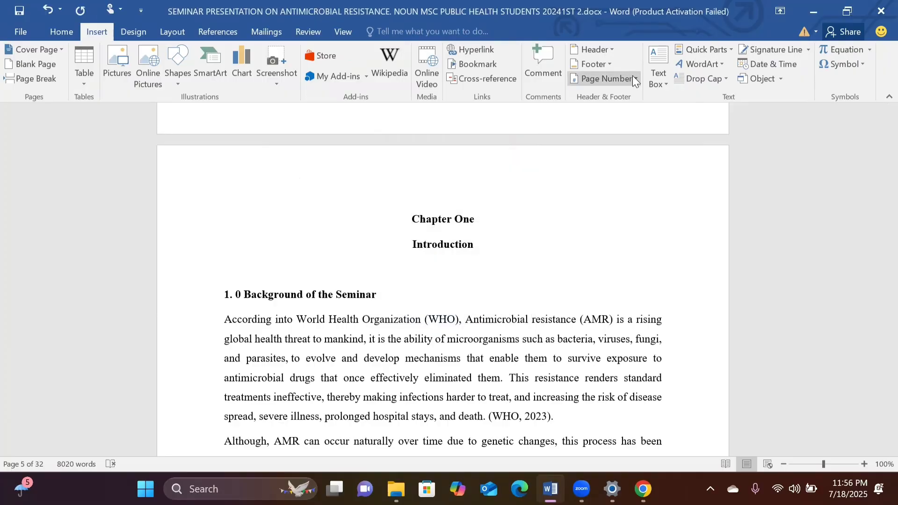
Insert a Plain Number 2 page number at the bottom of the Chapter One section's pages.
click(634, 81)
mouse_move(622, 113)
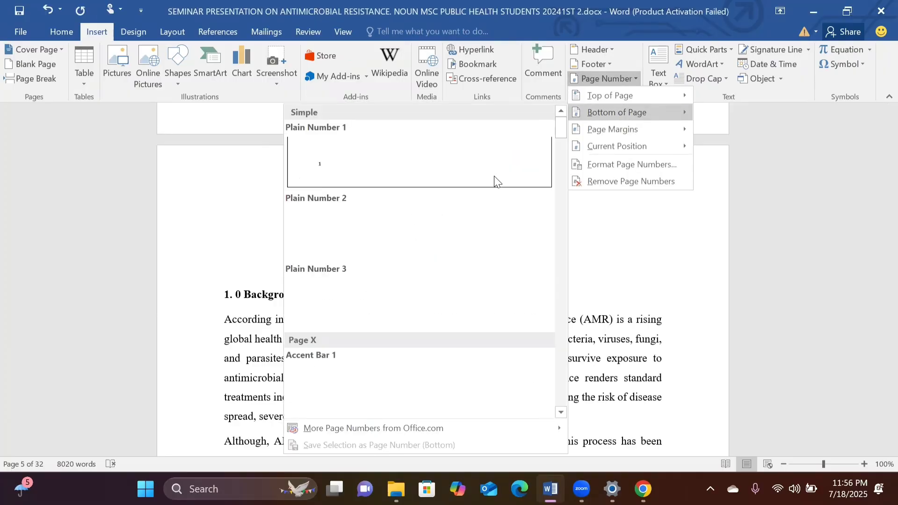
click(448, 240)
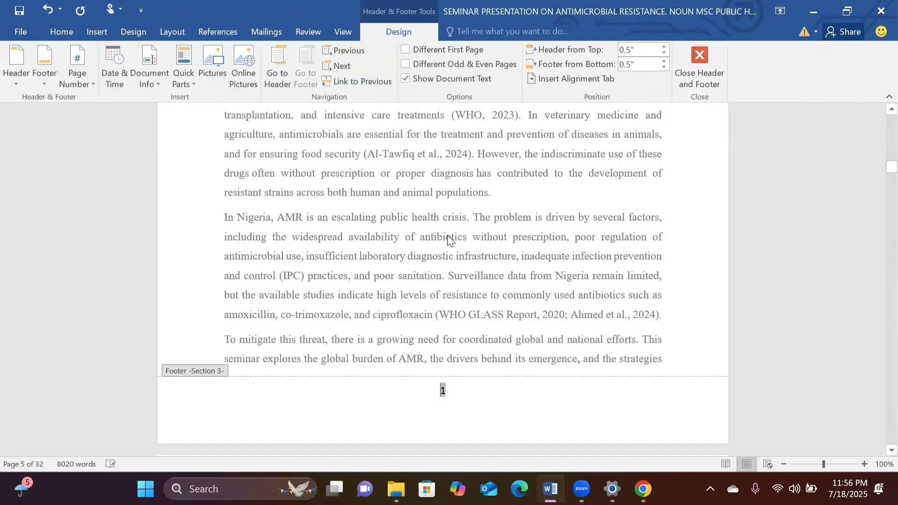
Check the footer page numbers from the end of the table of contents through the first pages of Chapter One.
scroll(449, 240, down, 10)
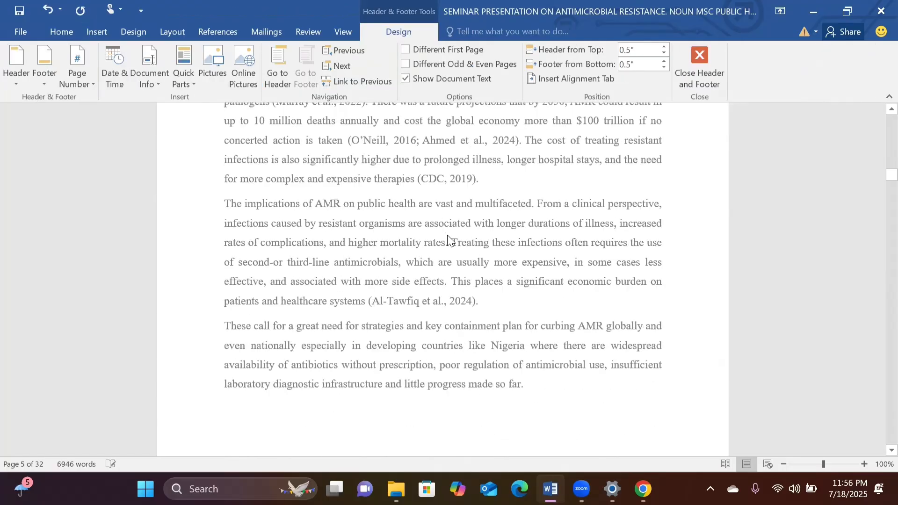
scroll(449, 240, down, 5)
scroll(449, 239, up, 10)
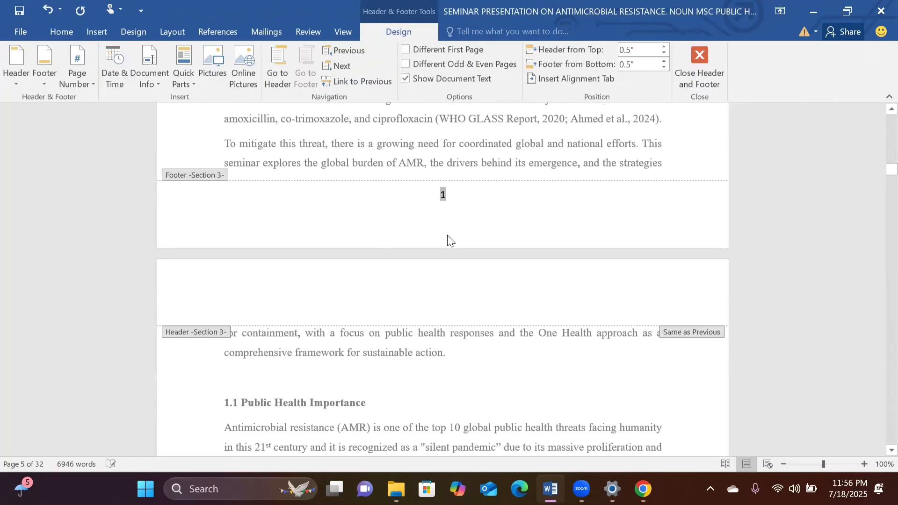
scroll(449, 241, up, 10)
scroll(448, 240, up, 10)
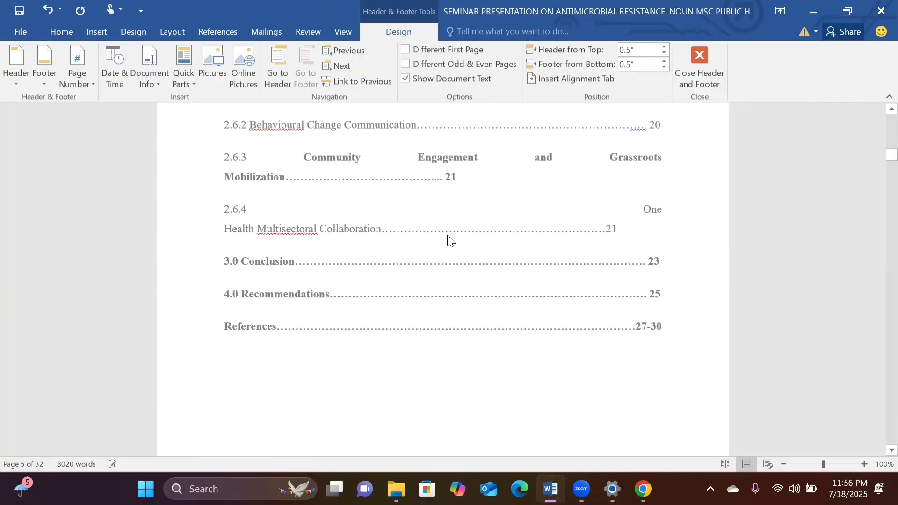
scroll(448, 235, down, 10)
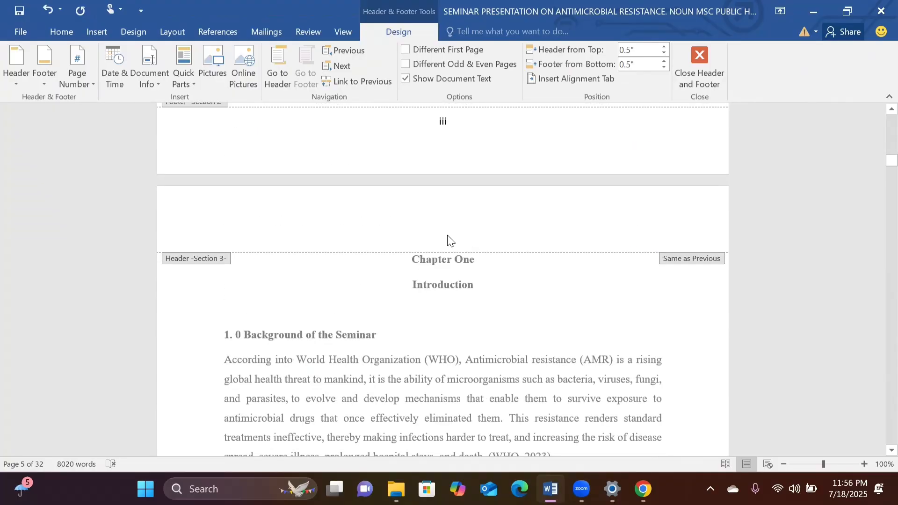
scroll(448, 237, down, 1)
scroll(448, 240, down, 11)
click(448, 291)
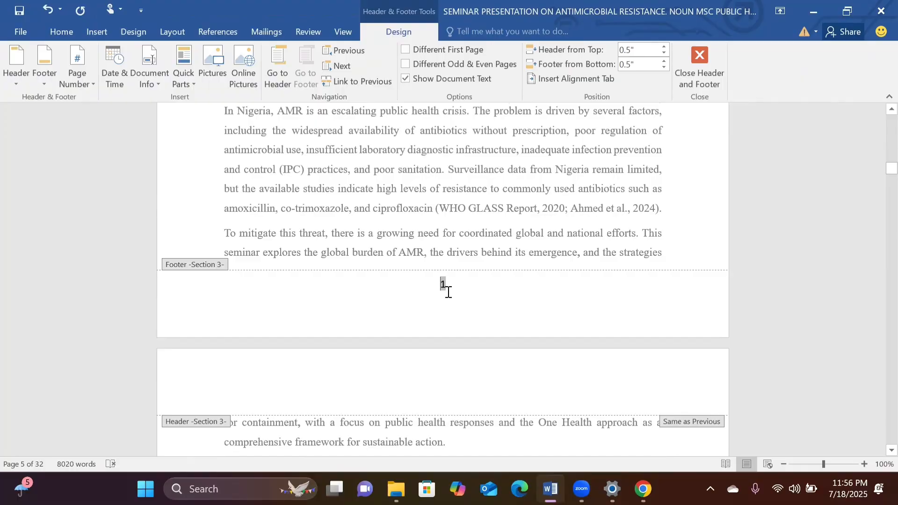
scroll(471, 290, down, 8)
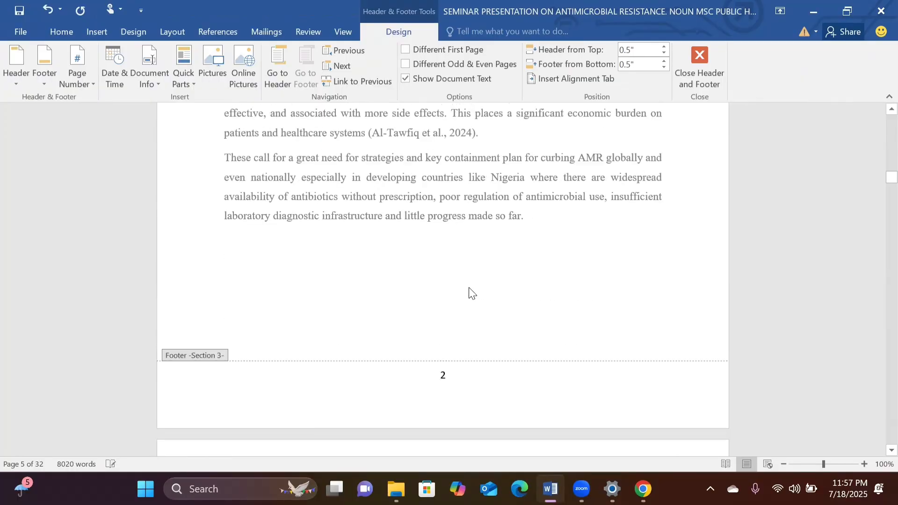
scroll(470, 290, down, 6)
scroll(469, 287, down, 9)
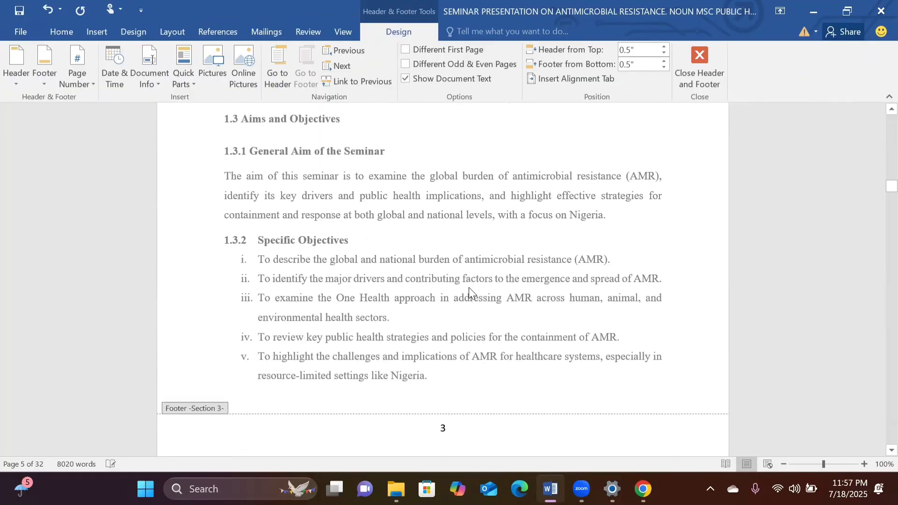
scroll(470, 292, up, 7)
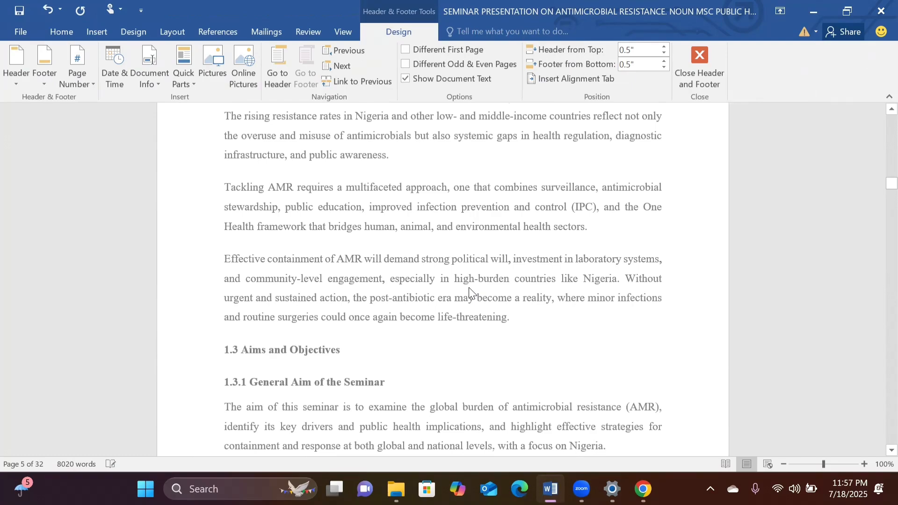
scroll(470, 291, up, 10)
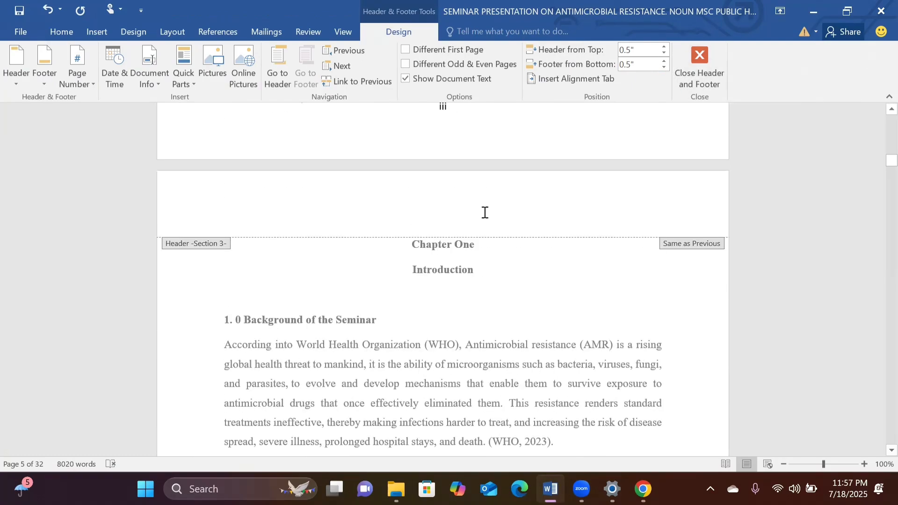
Close header and footer editing and return to the document's body text.
scroll(485, 211, up, 1)
click(701, 66)
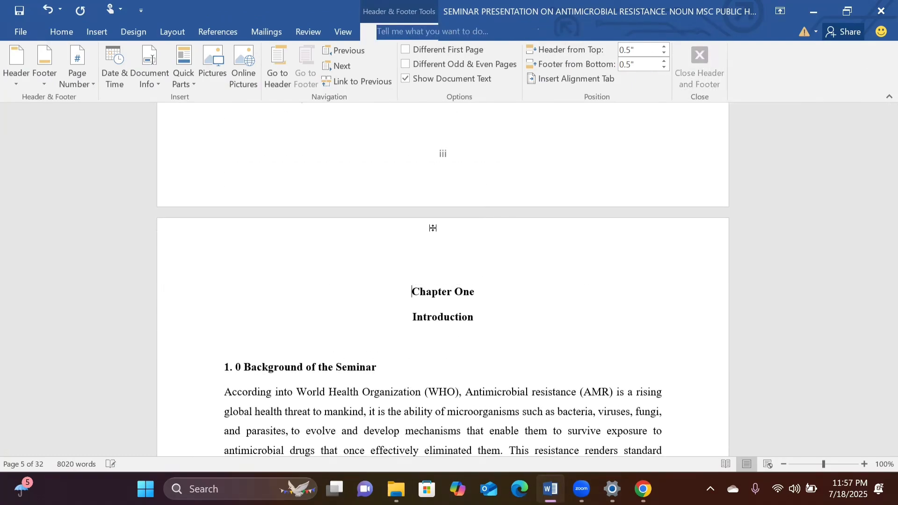
Examine the page numbering throughout the document, from the title page, abstract and table of contents into the Chapter One pages.
scroll(395, 270, up, 15)
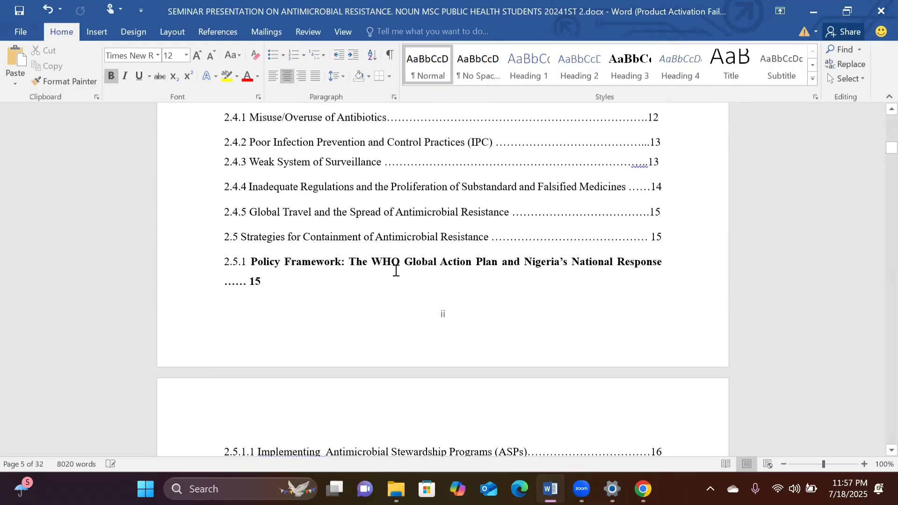
scroll(395, 271, up, 20)
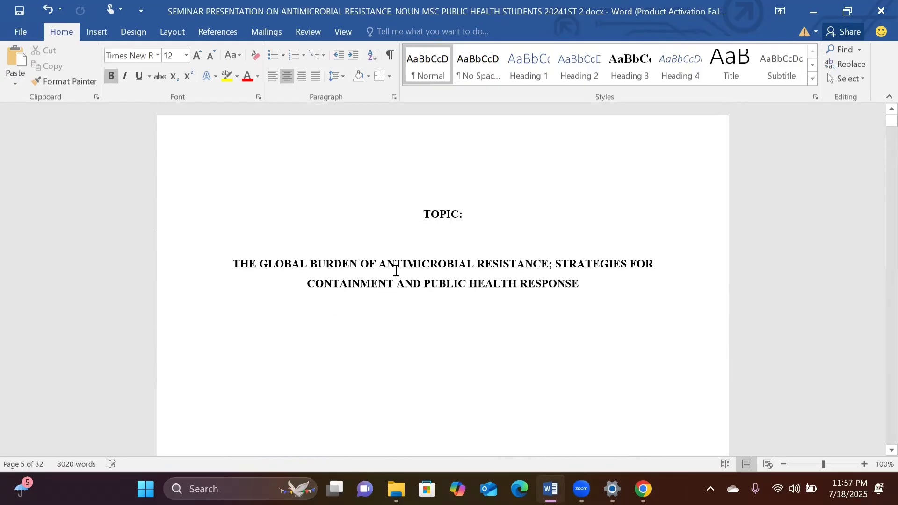
scroll(395, 270, down, 8)
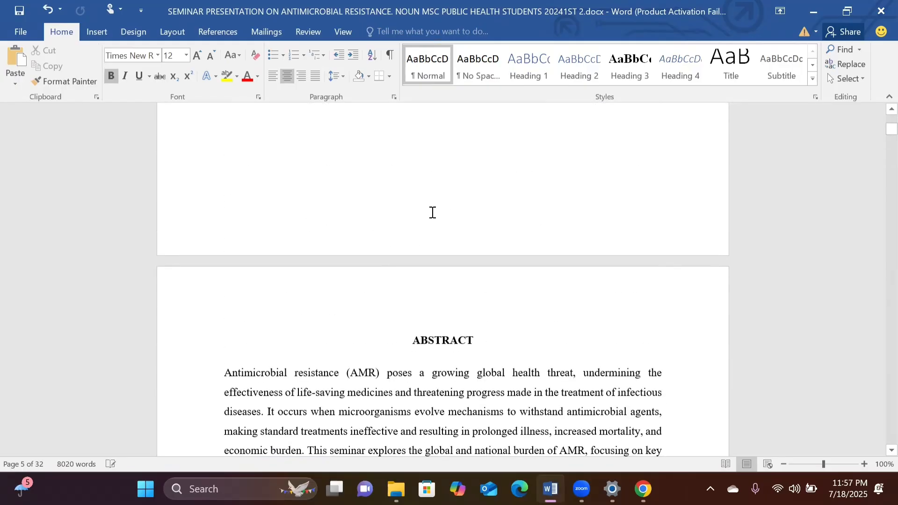
scroll(432, 212, up, 1)
scroll(432, 212, down, 17)
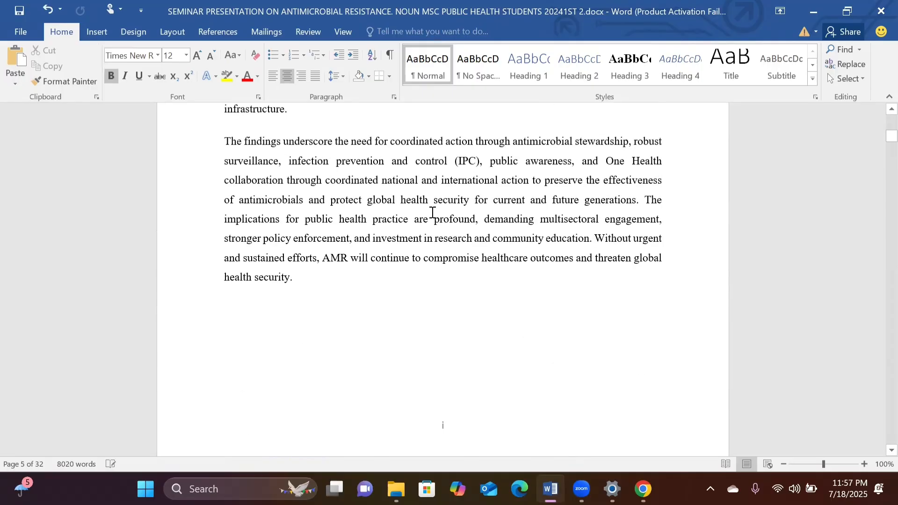
scroll(433, 212, down, 3)
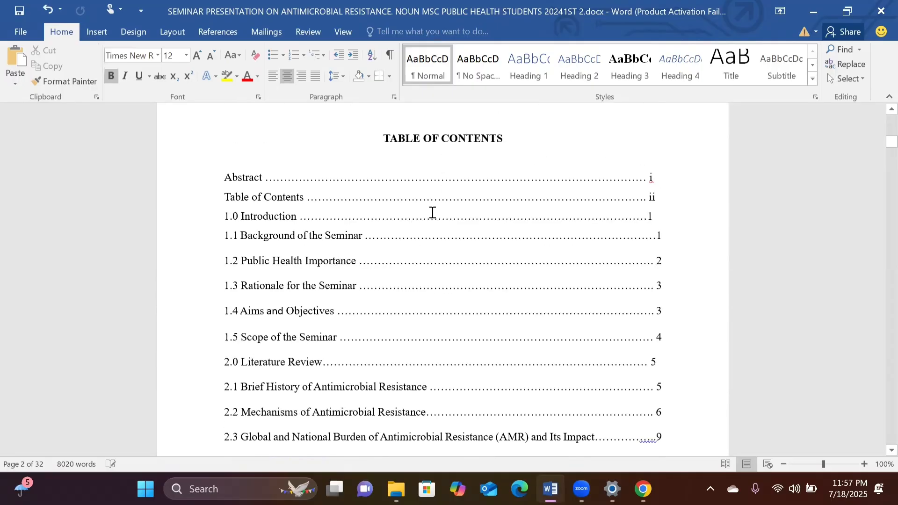
scroll(465, 335, down, 9)
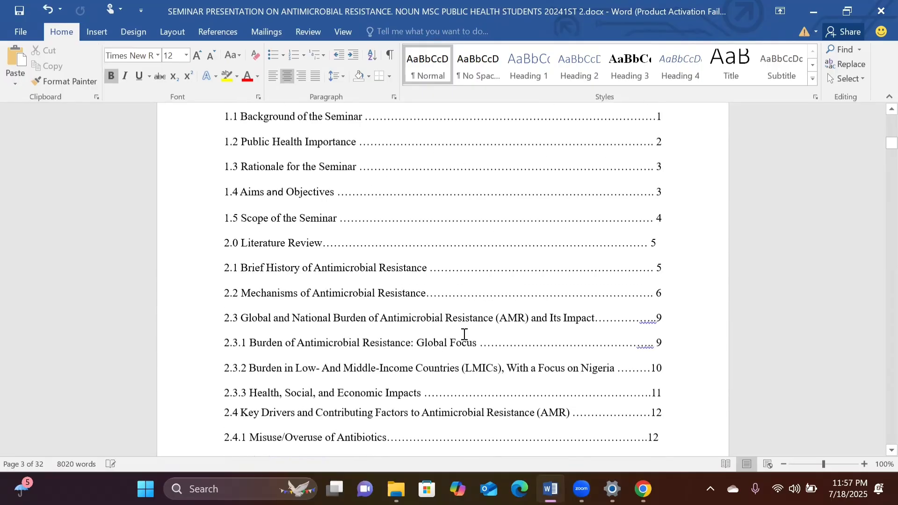
scroll(464, 335, down, 8)
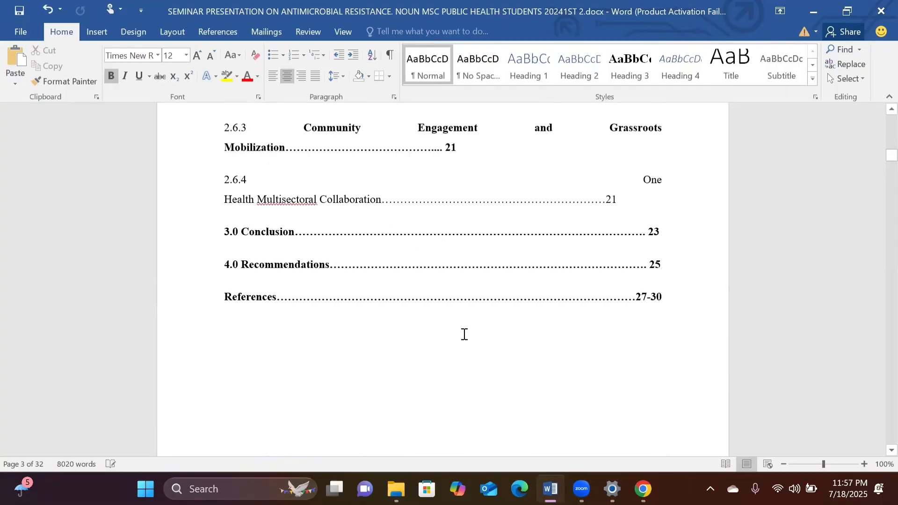
scroll(465, 335, down, 5)
scroll(465, 334, down, 10)
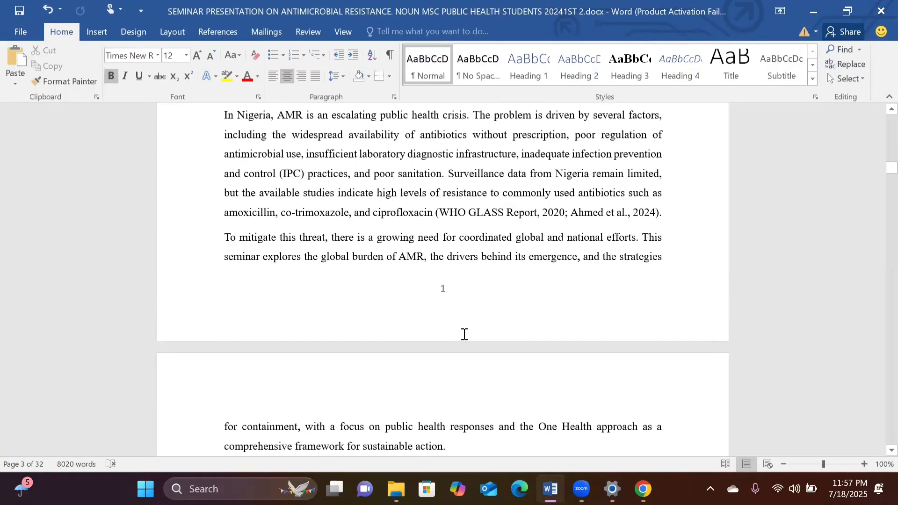
scroll(464, 335, down, 10)
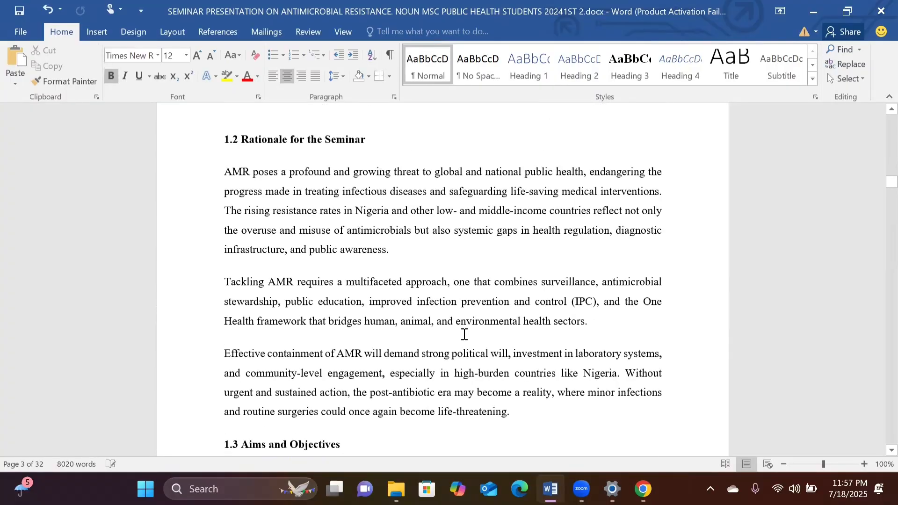
scroll(465, 334, up, 8)
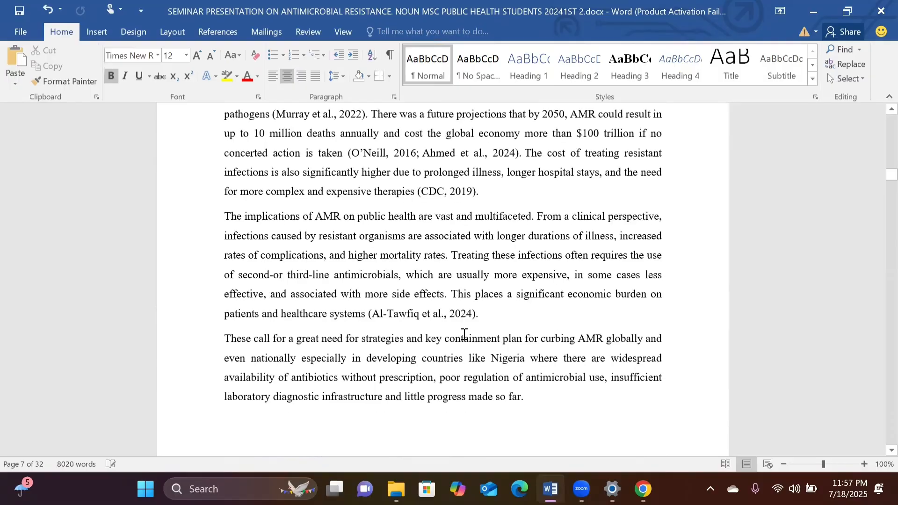
scroll(465, 334, down, 1)
scroll(465, 335, down, 1)
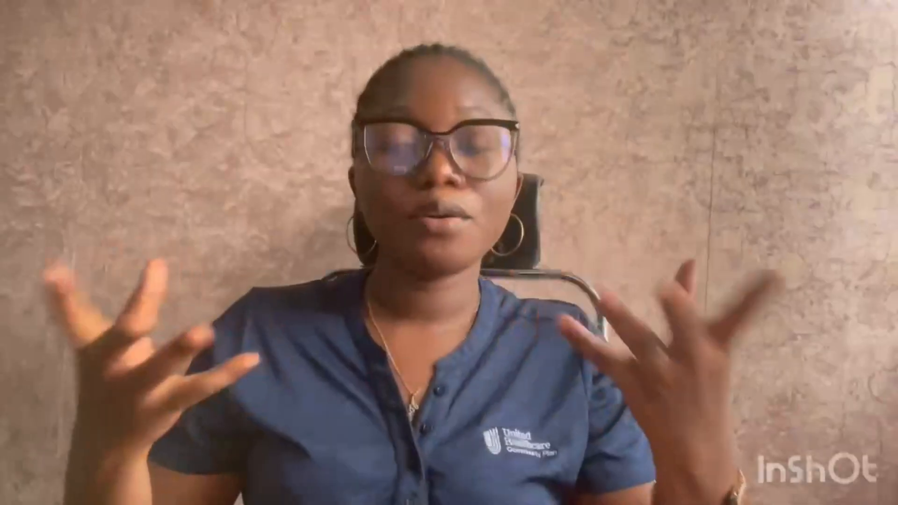